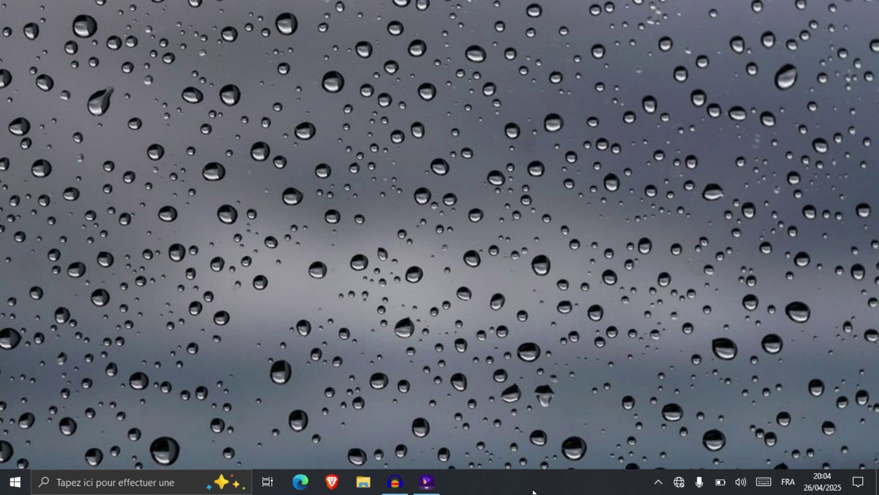
- Open the Task Manager (Gestionnaire des tâches) and show its list of startup programs
right_click(533, 492)
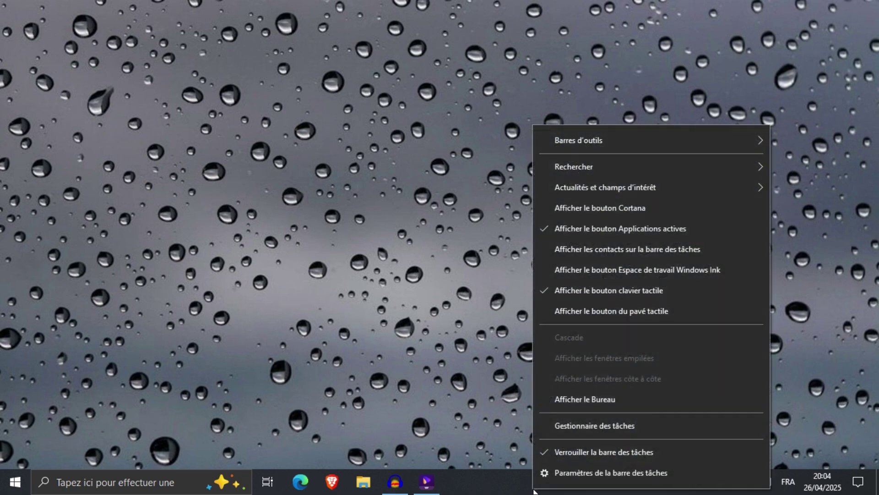
click(604, 427)
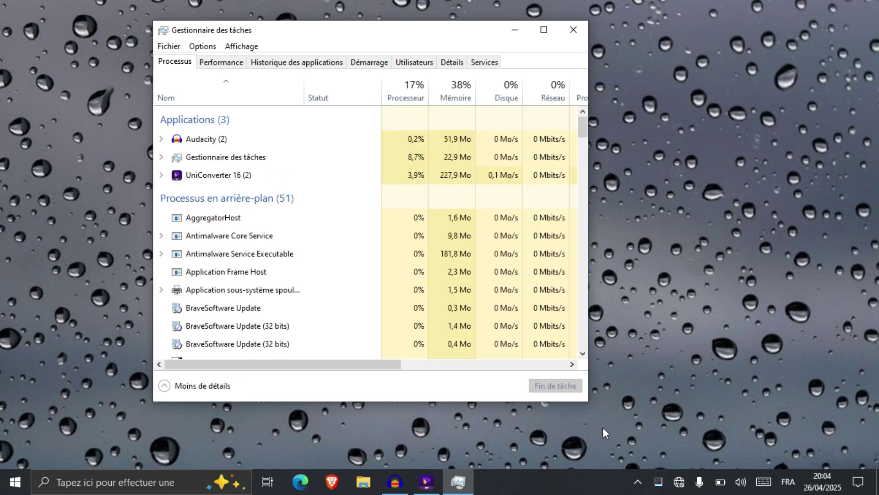
click(365, 65)
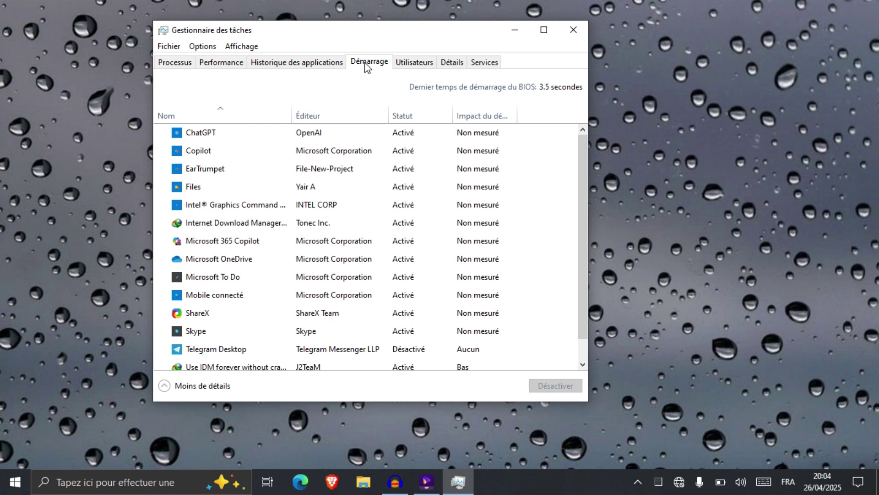
- Disable ChatGPT, Copilot and EarTrumpet from launching at Windows startup
right_click(313, 134)
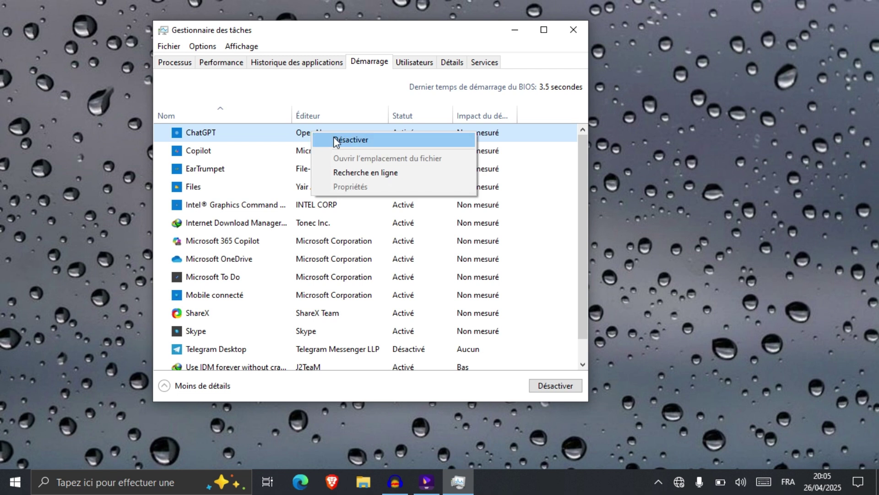
click(334, 140)
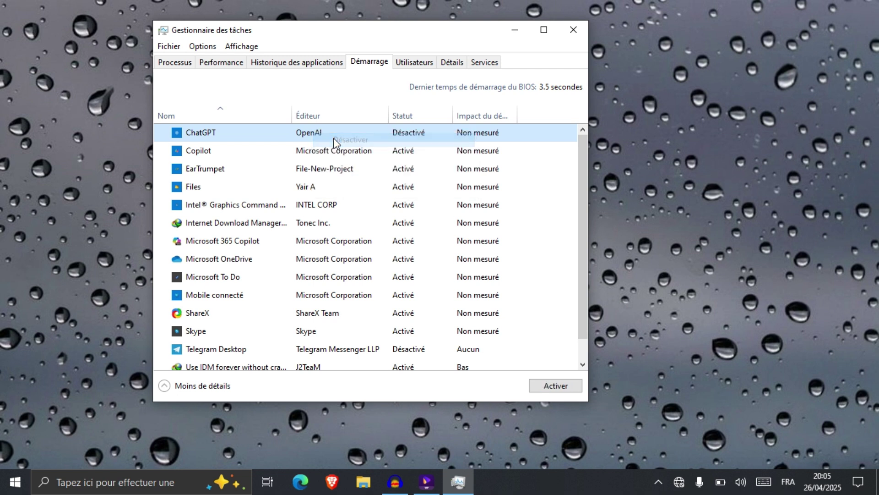
right_click(349, 155)
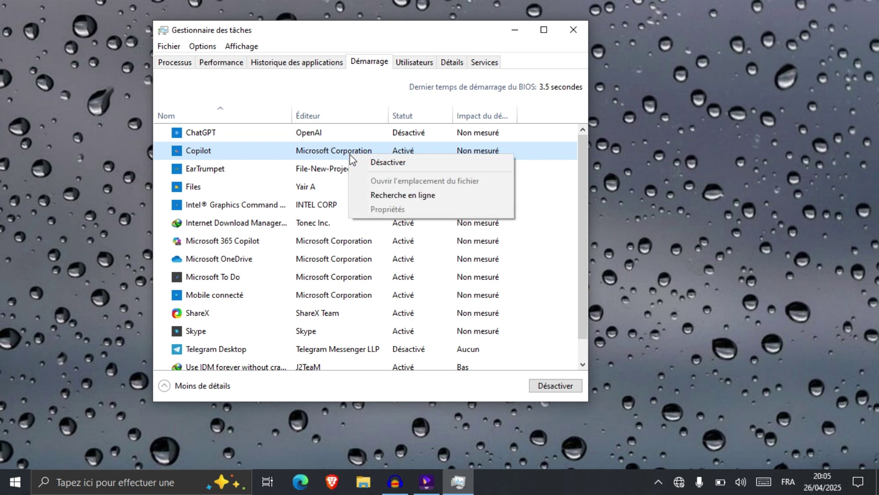
click(370, 163)
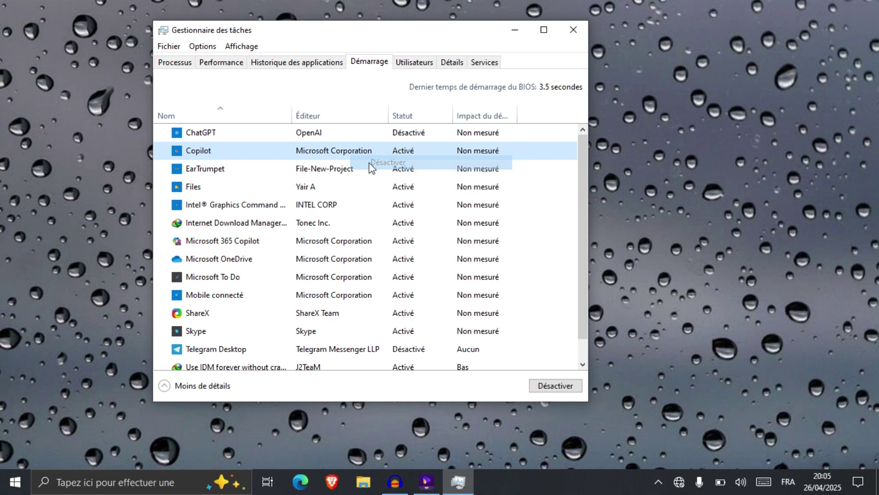
right_click(409, 173)
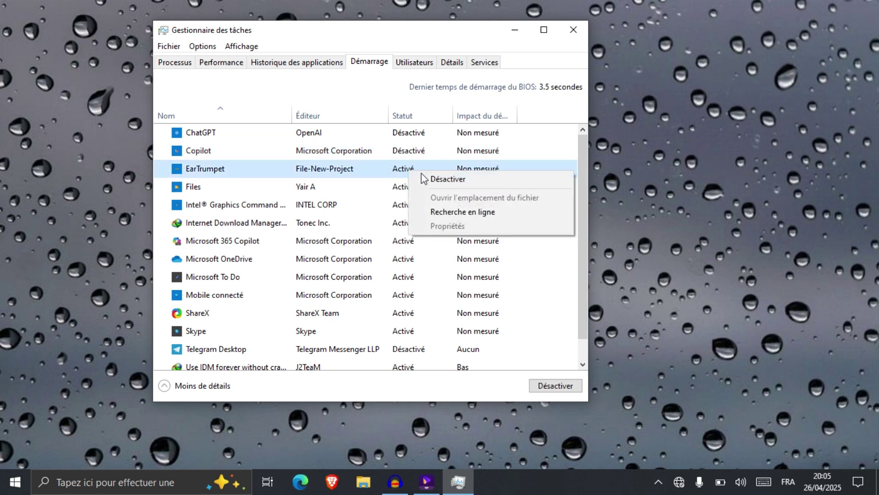
click(438, 178)
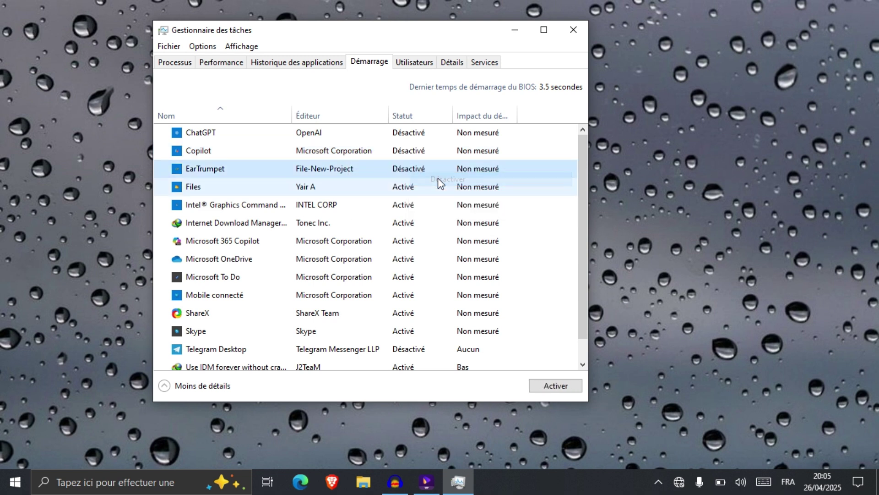
- Disable Internet Download Manager, ShareX and Microsoft OneDrive at startup, and close the Task Manager
right_click(405, 207)
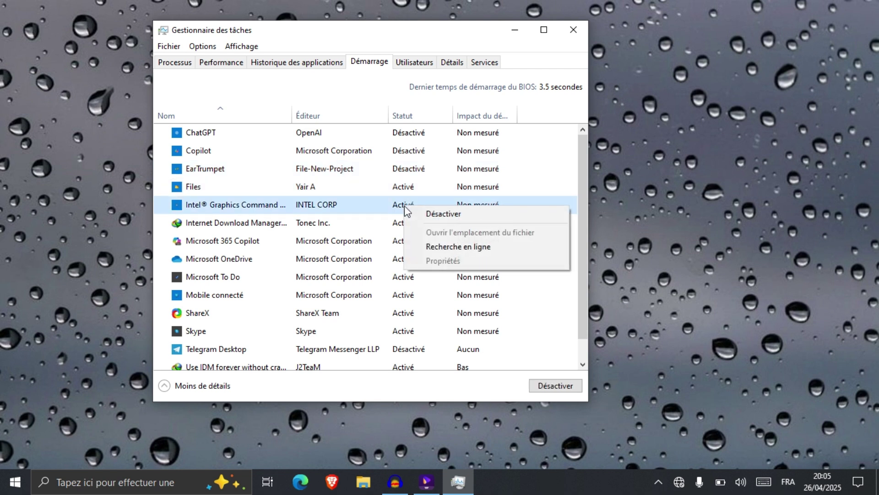
right_click(389, 221)
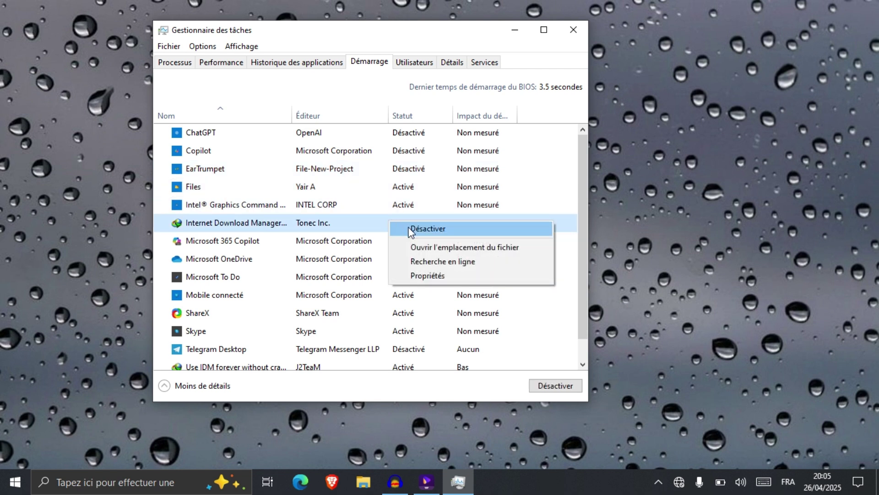
click(409, 227)
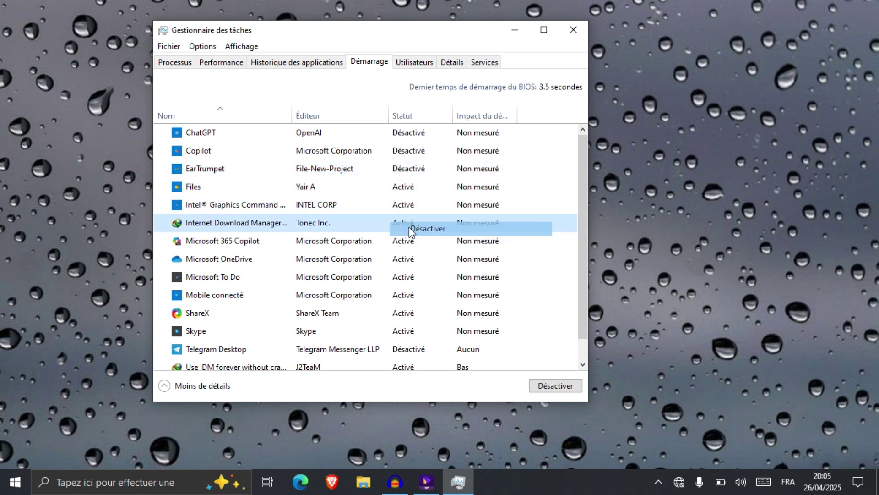
right_click(391, 316)
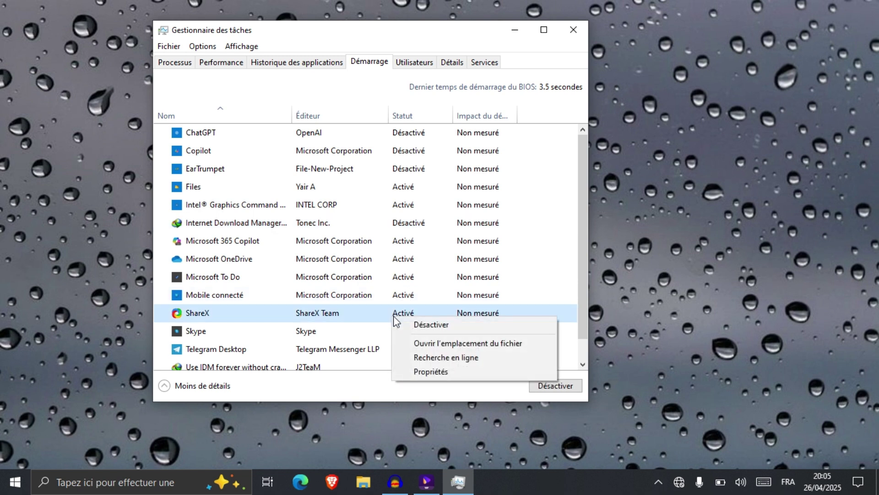
click(430, 326)
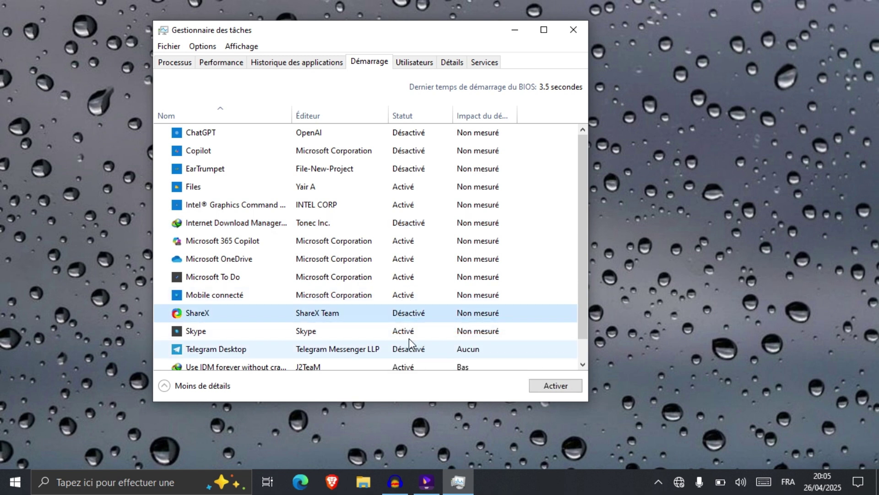
click(405, 268)
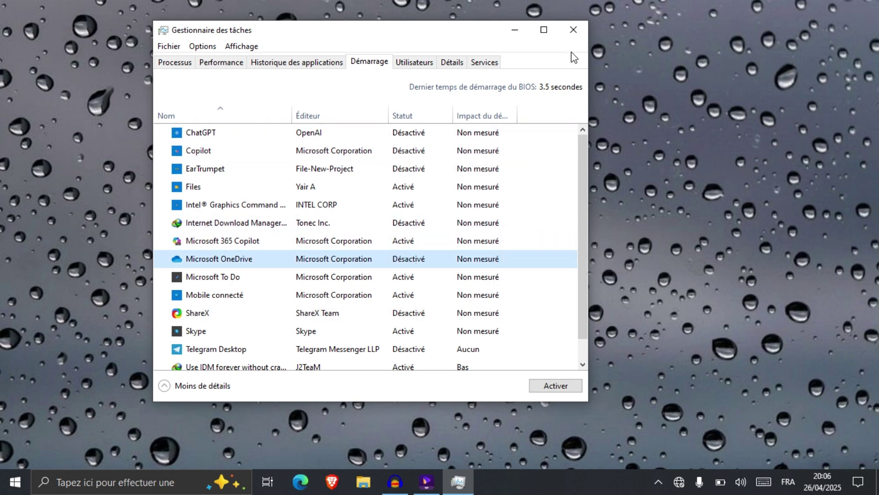
click(573, 29)
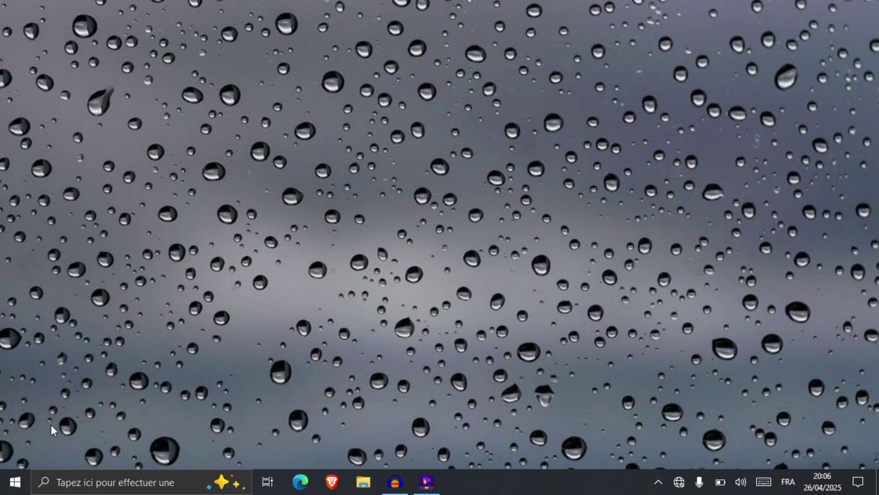
- Search Windows for "services" and open the Services system console
click(15, 485)
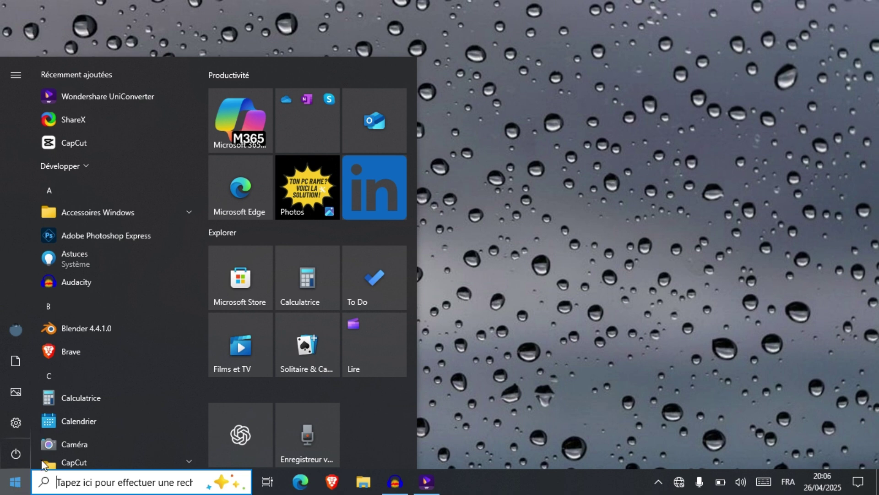
text(s)
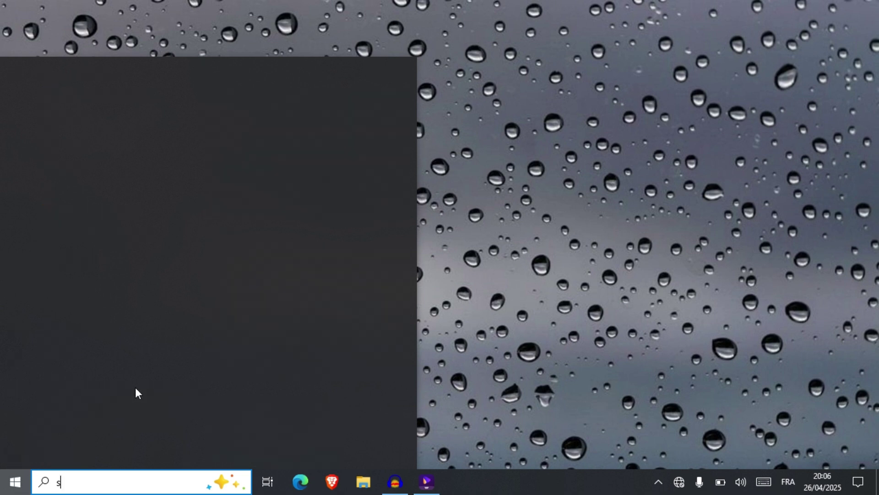
text(erv)
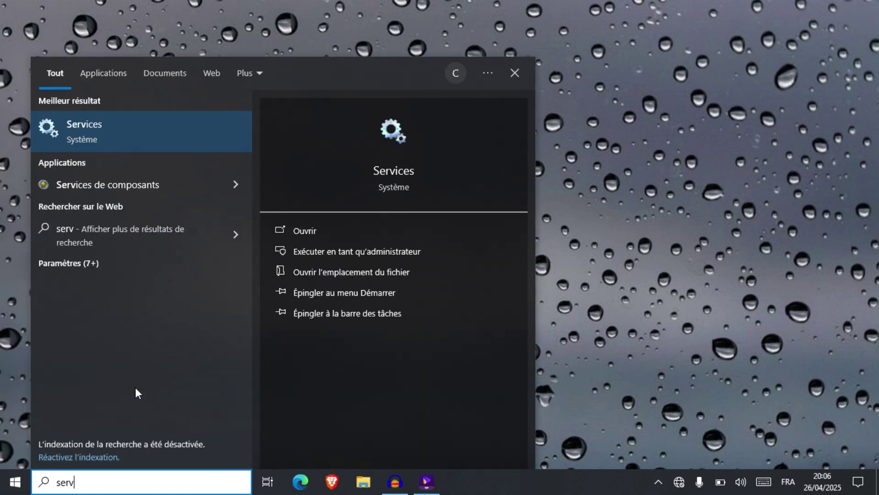
text(ices)
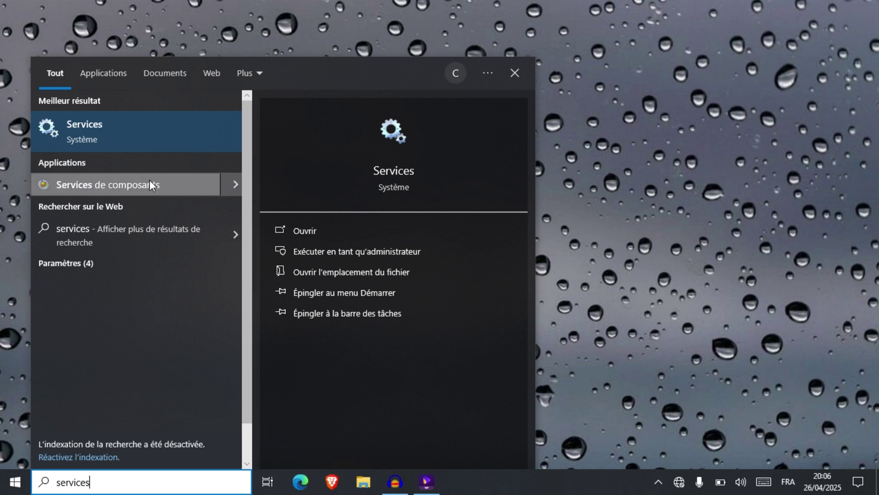
click(146, 139)
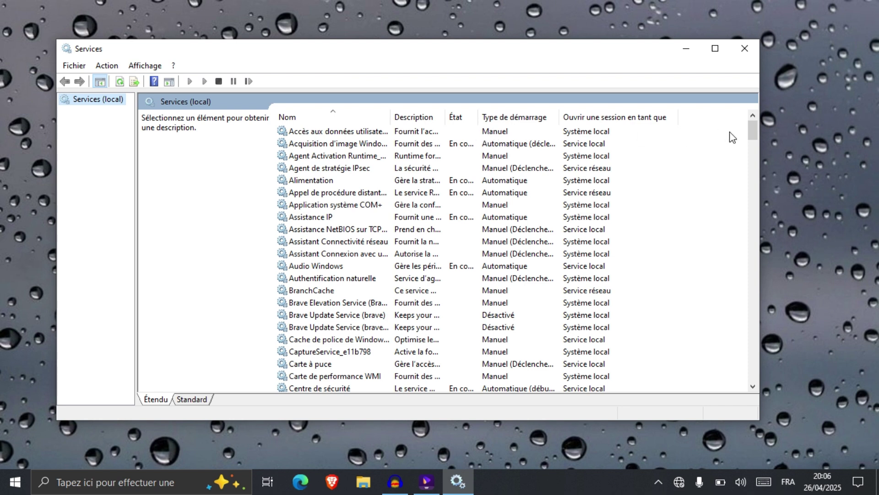
- Find the SysMain service in the list of local services and open its properties
drag(754, 134, 752, 356)
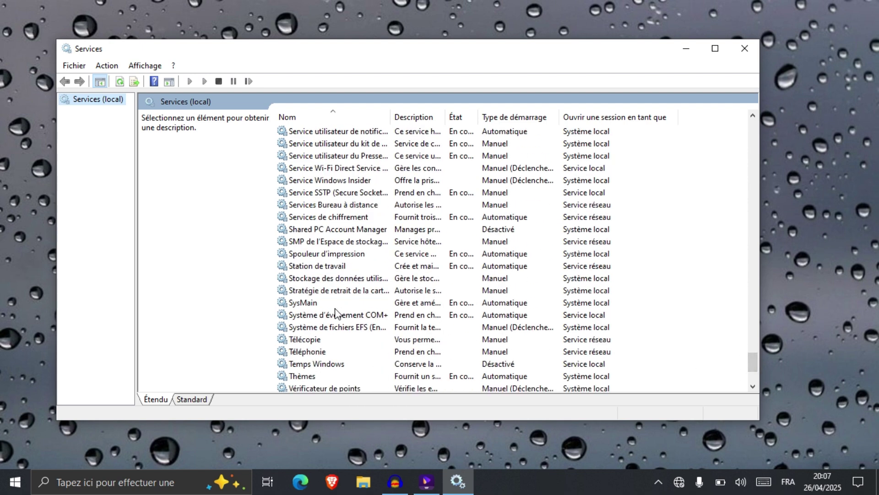
click(311, 304)
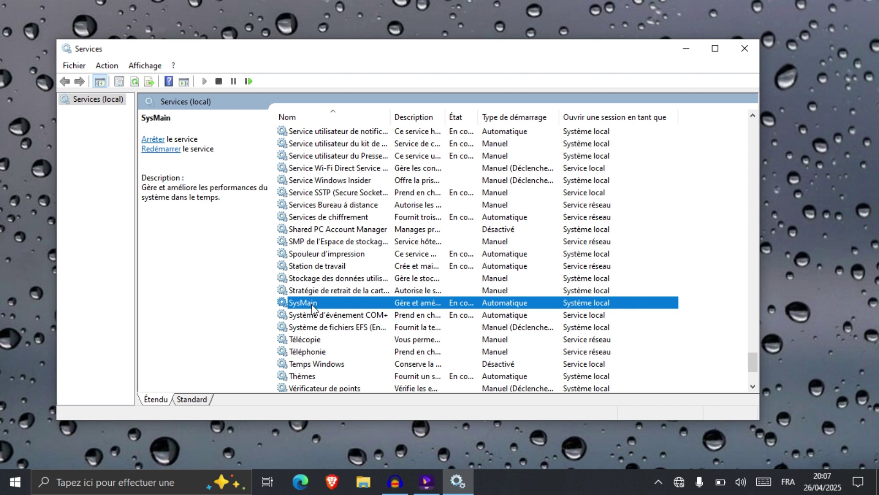
right_click(314, 303)
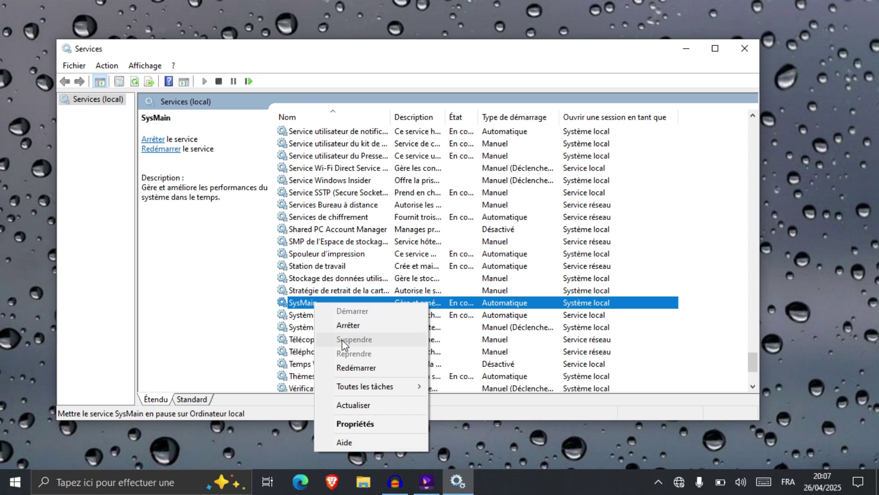
click(357, 423)
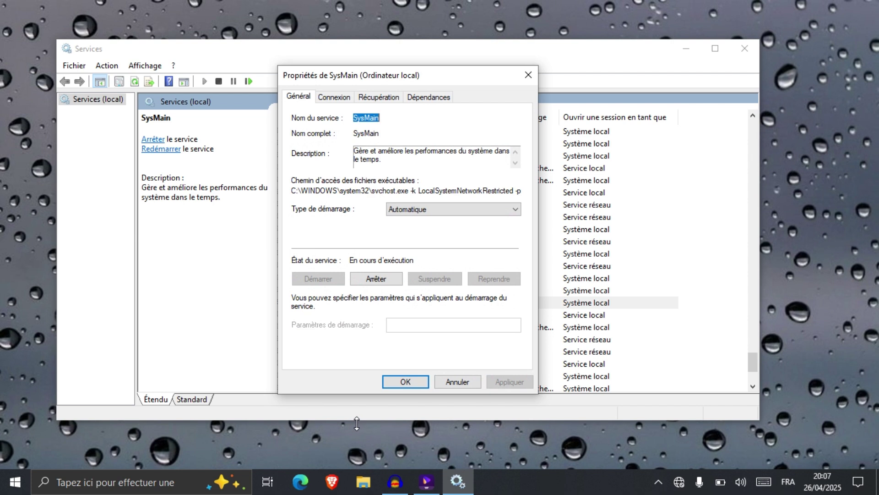
- Stop the SysMain service, set its startup type to Désactivé and confirm the properties
click(382, 279)
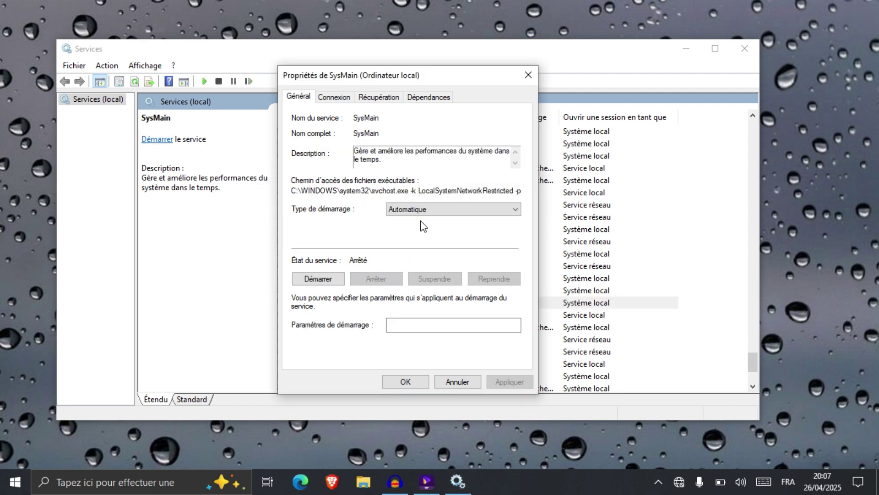
click(427, 210)
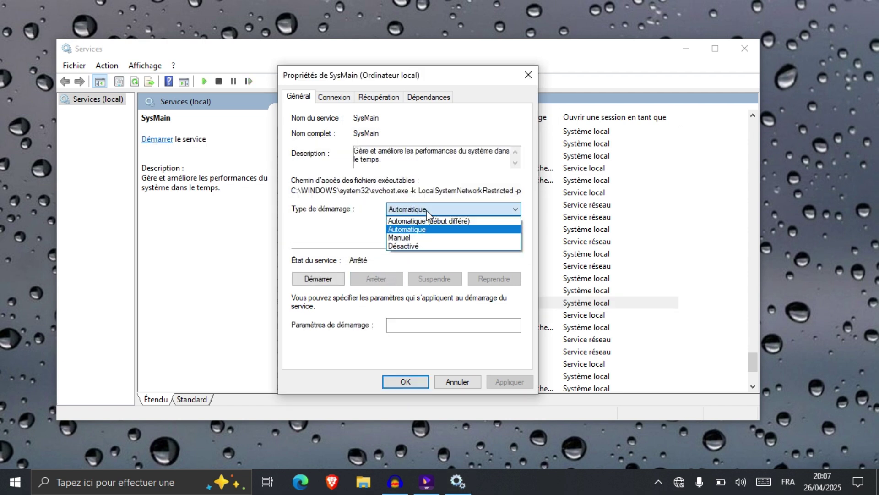
click(422, 246)
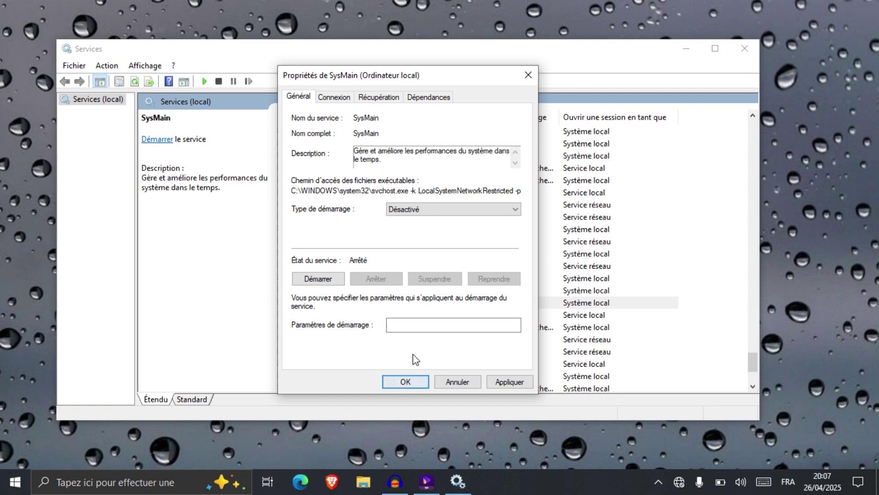
click(405, 382)
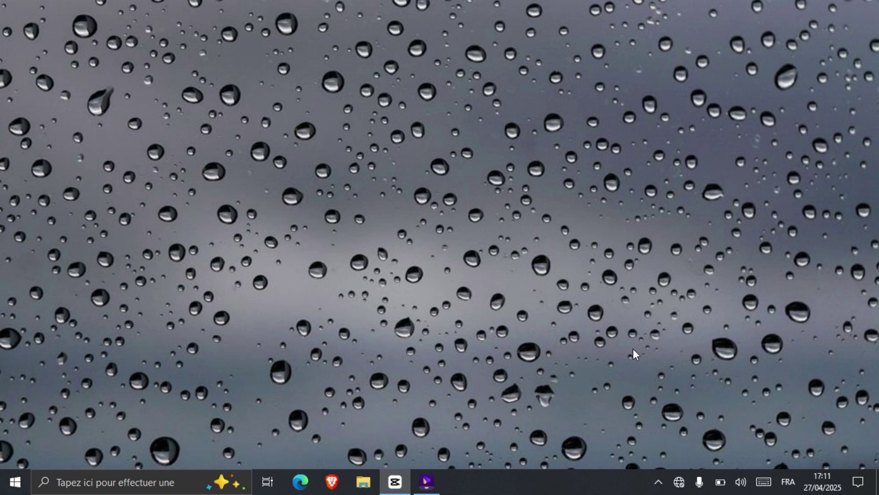
- Set the battery power mode to Performances élevées and dismiss the battery settings
click(720, 482)
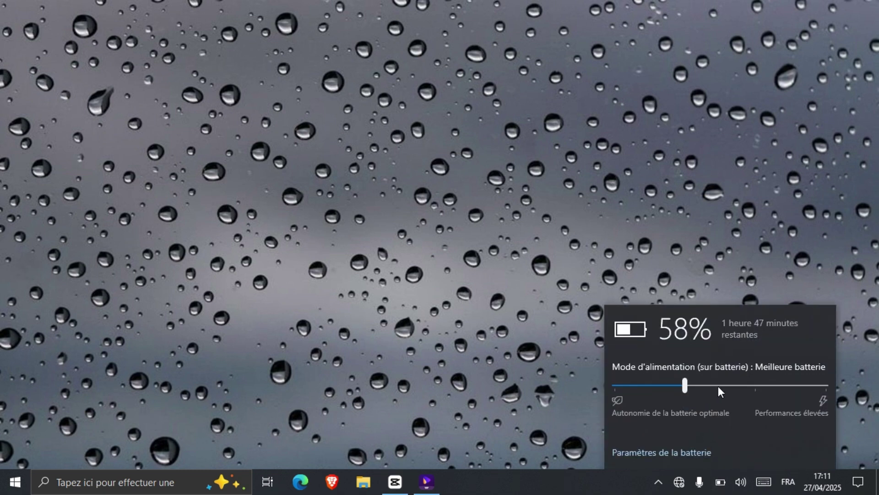
click(756, 383)
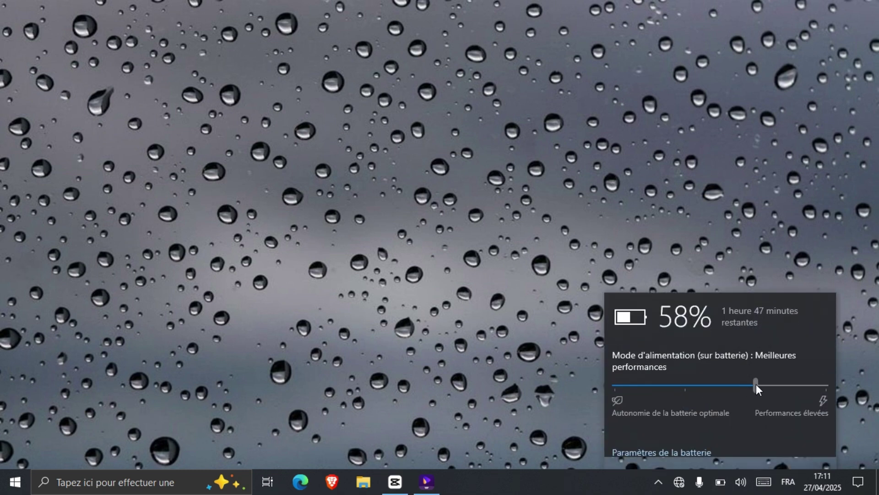
click(825, 384)
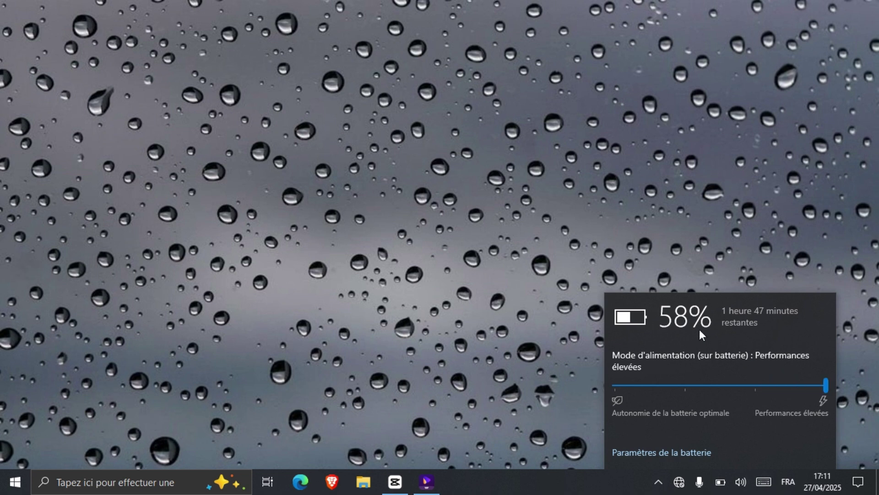
click(429, 203)
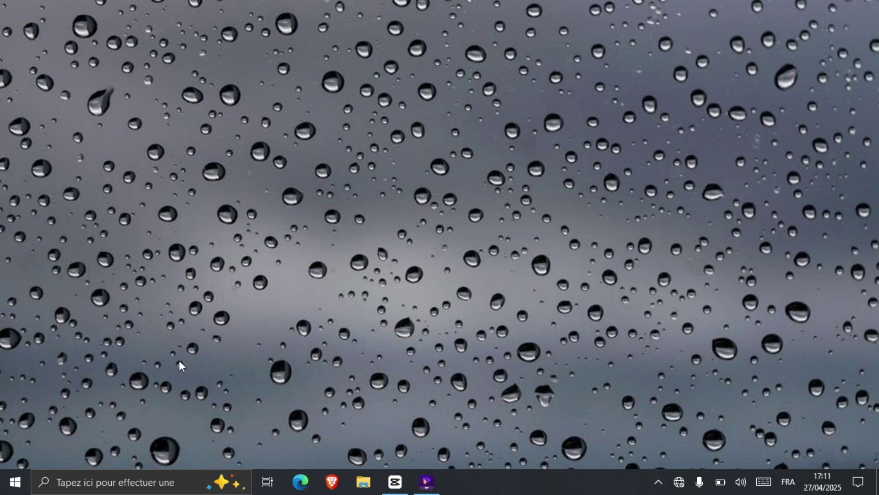
- Search Windows for "panneau" and open the Panneau de configuration
click(16, 481)
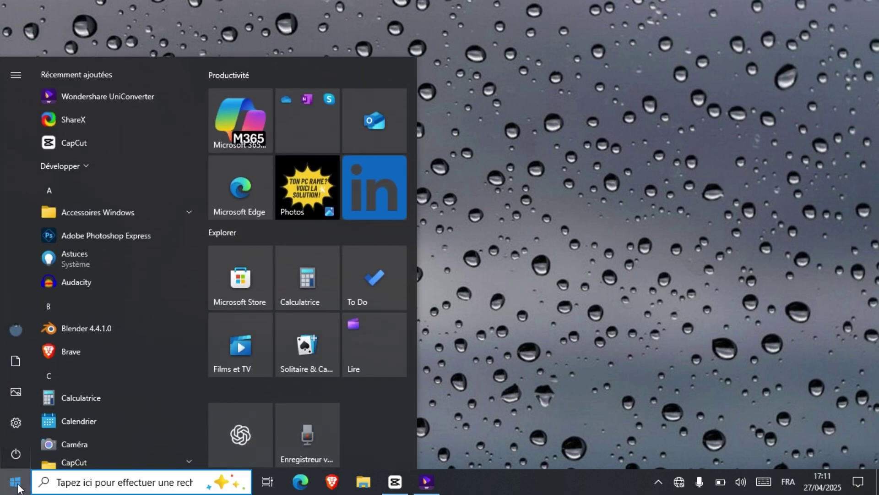
text(pa)
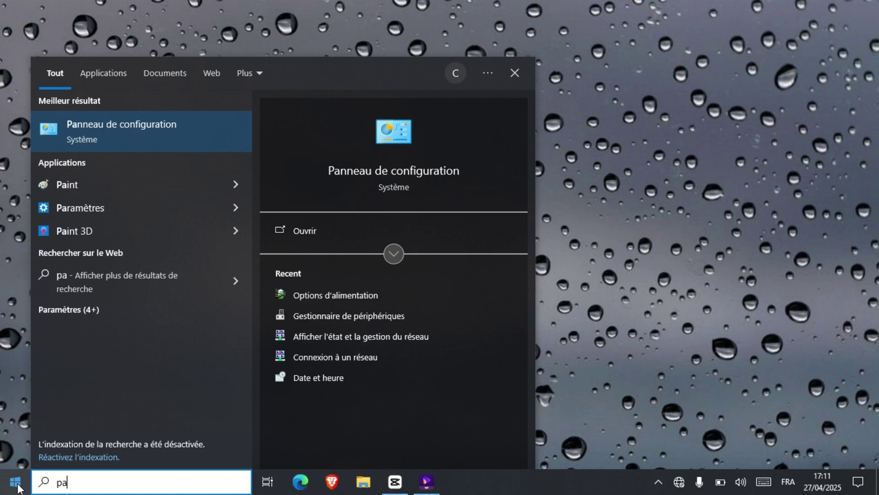
text(nneau)
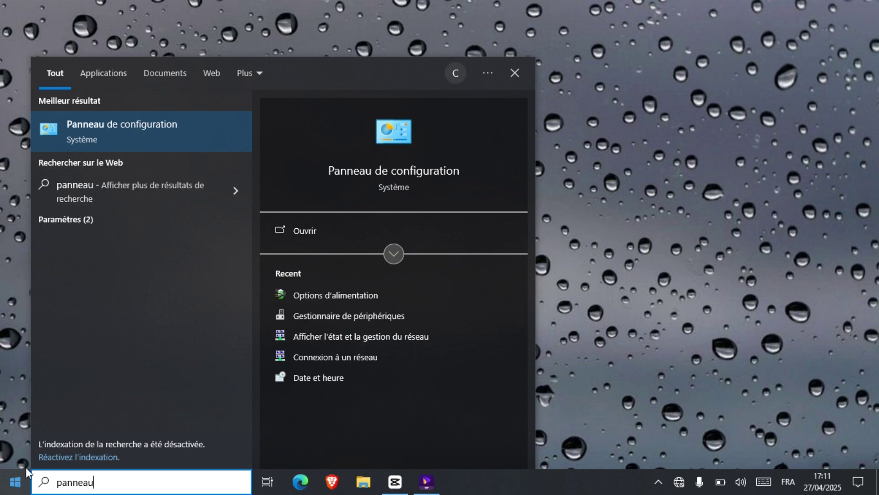
click(142, 133)
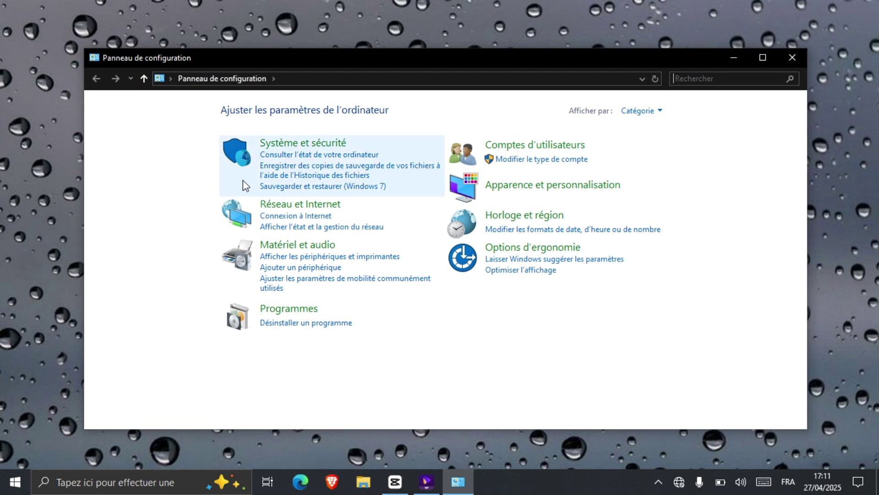
- Show the control panel items as Grandes icônes and open Options d'alimentation
click(641, 112)
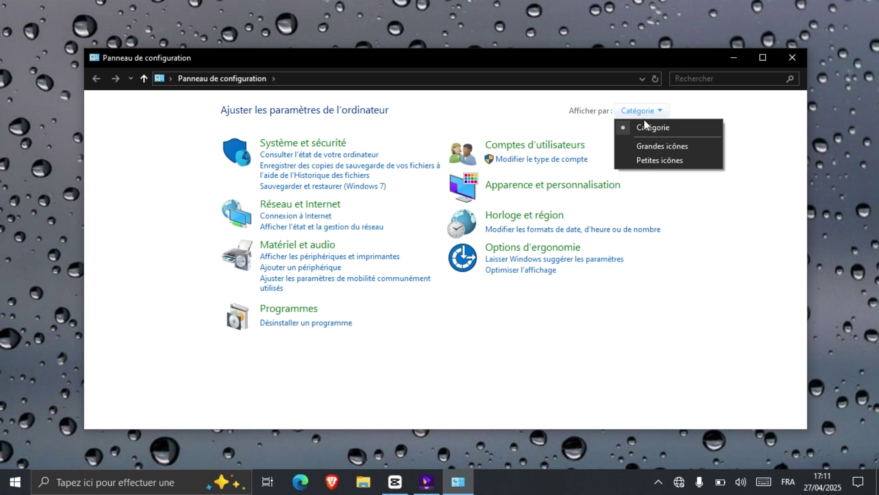
click(653, 147)
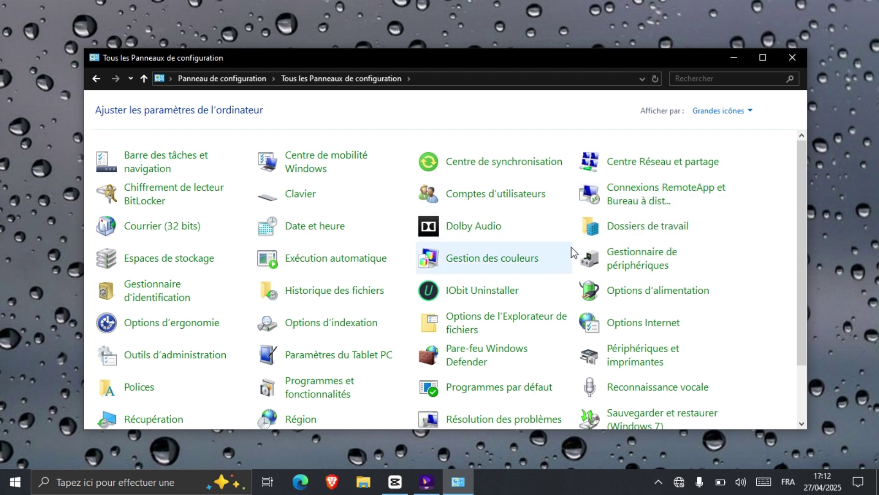
click(638, 291)
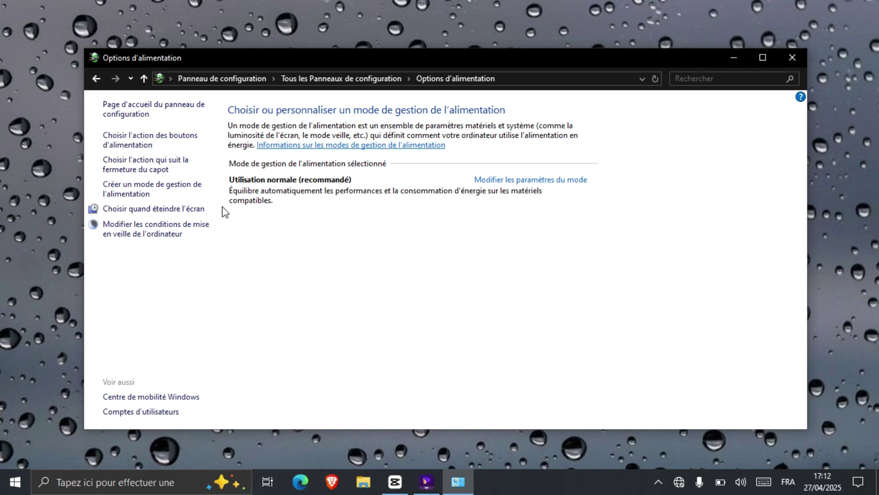
- Start creating a power plan based on Performances élevées and name it "performance"
click(156, 189)
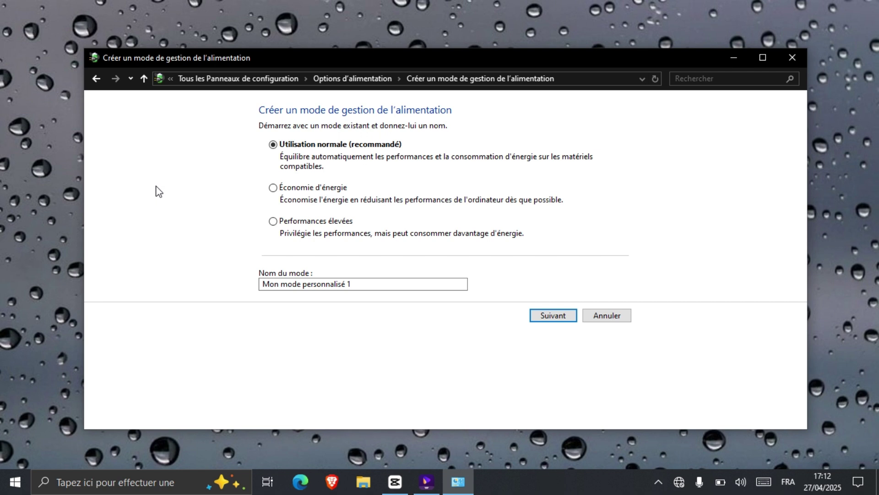
click(274, 221)
triple_click(320, 284)
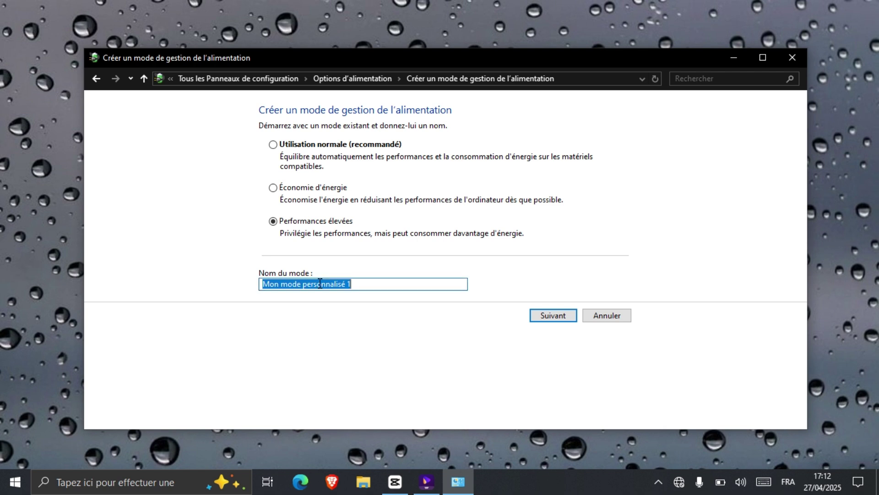
text(per)
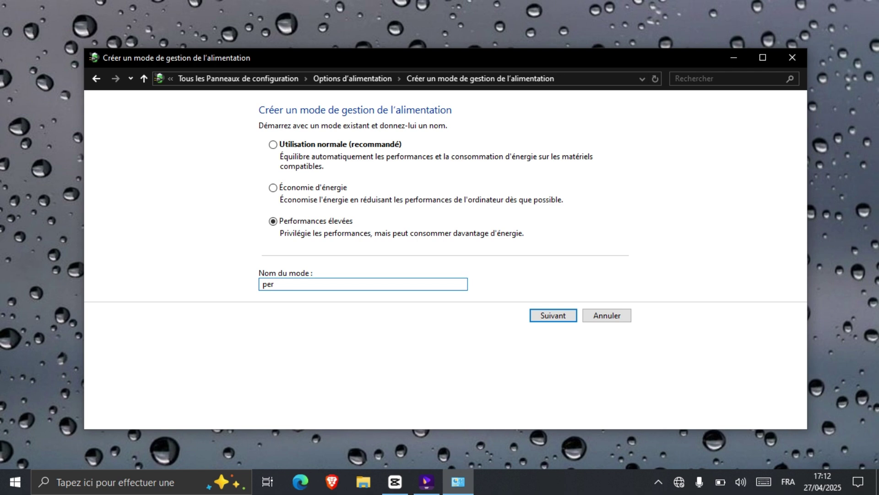
text(formance)
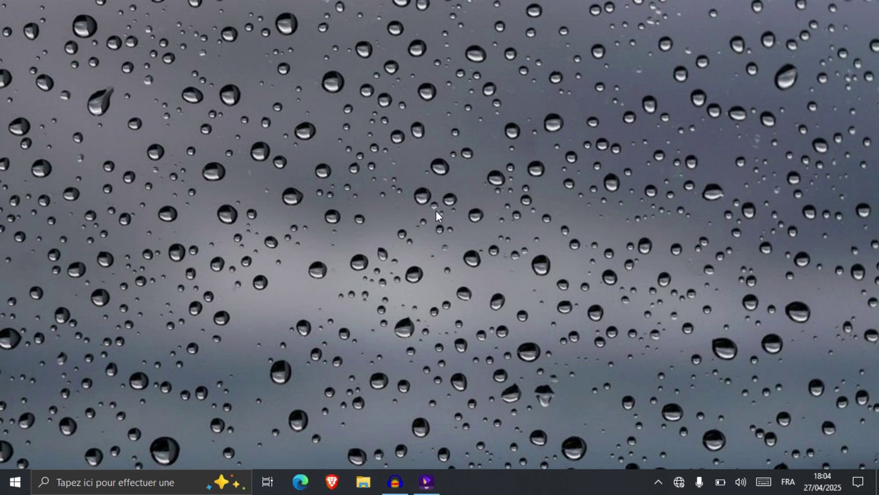
- Open the user's temporary files folder by running %temp%
key(super+r)
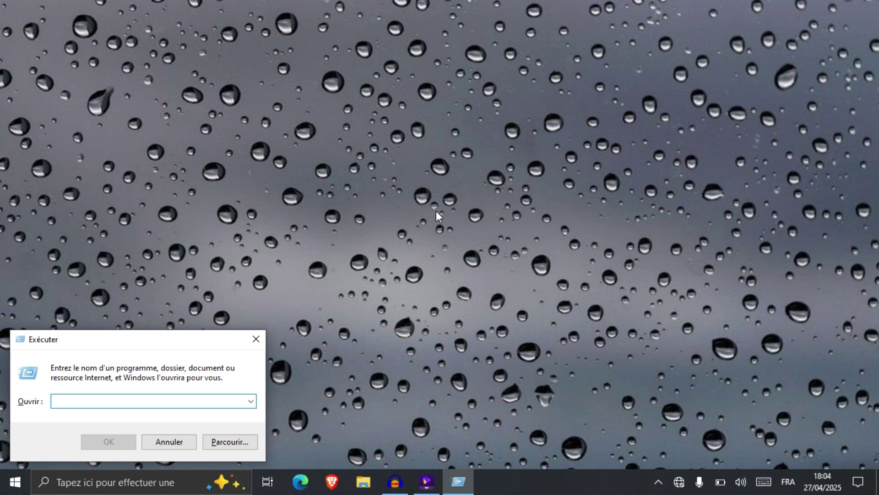
text(%)
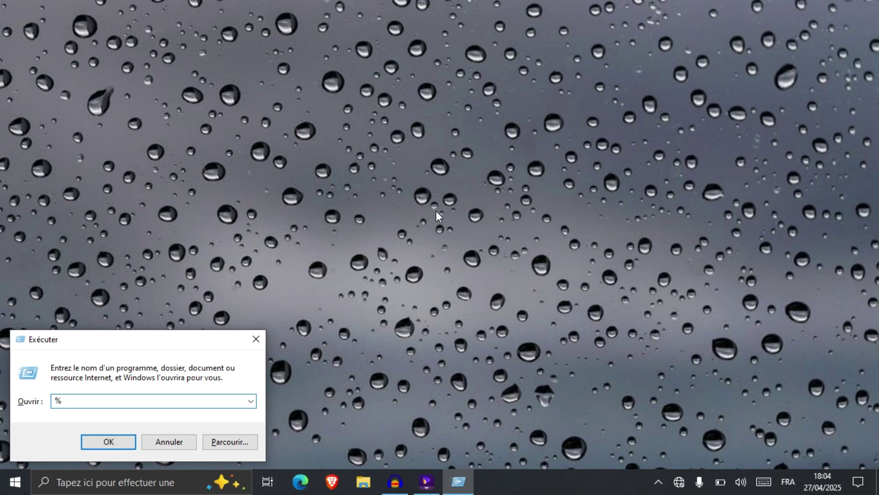
text(temp%)
click(96, 442)
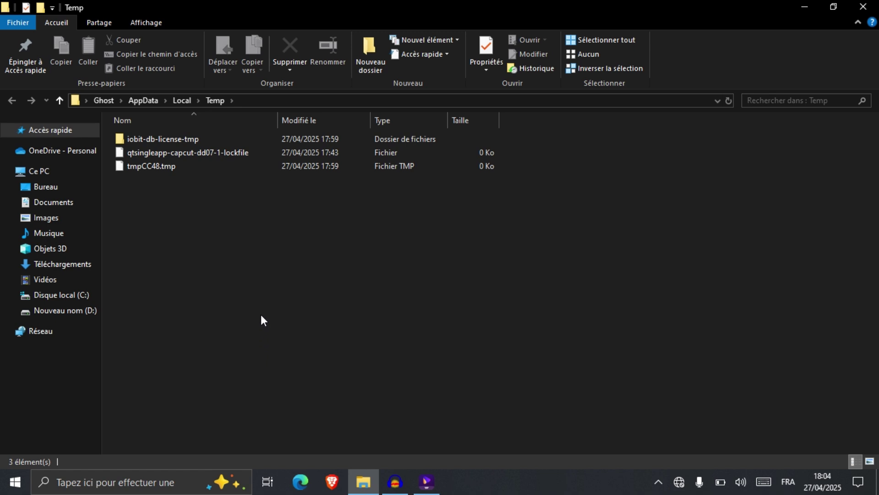
- Delete all items in the user's Temp folder and close its window
key(ctrl+a)
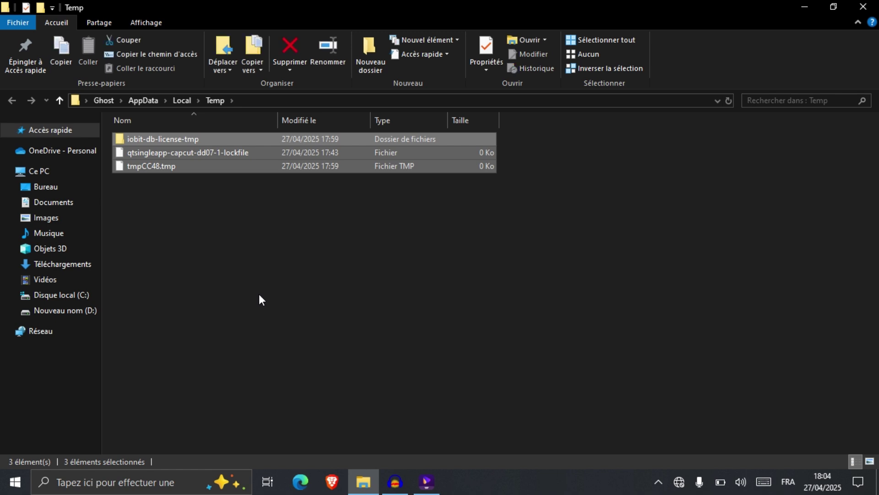
right_click(305, 152)
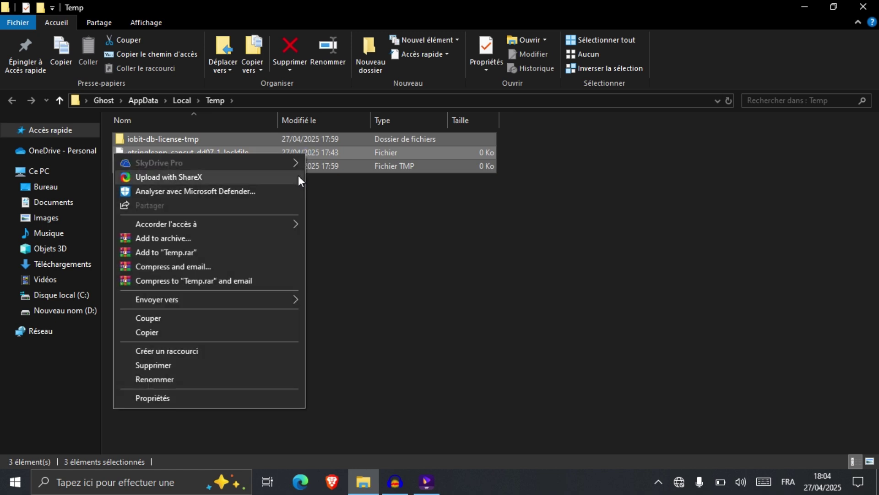
click(219, 364)
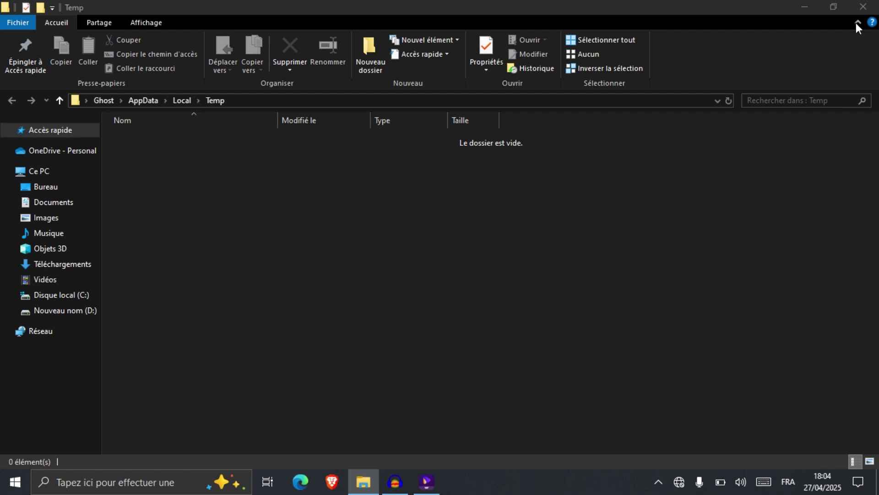
click(863, 6)
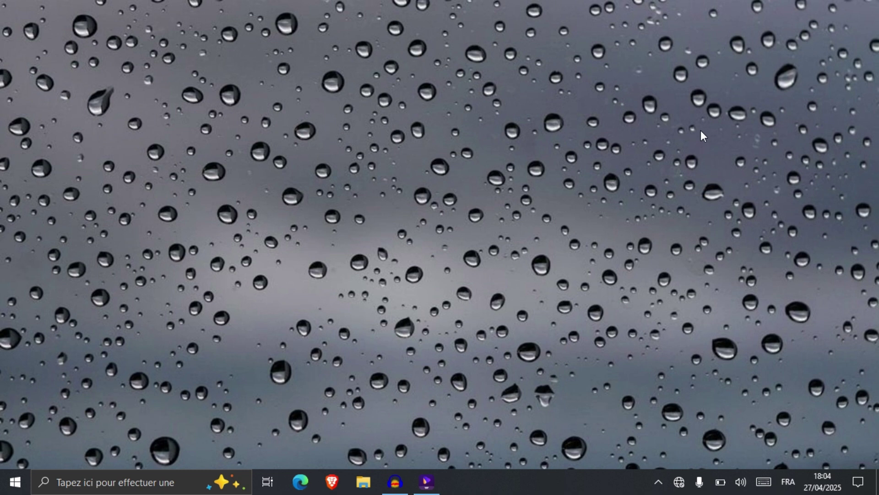
- Run temp to check the Windows Temp folder for leftover files, and close its window
key(super+r)
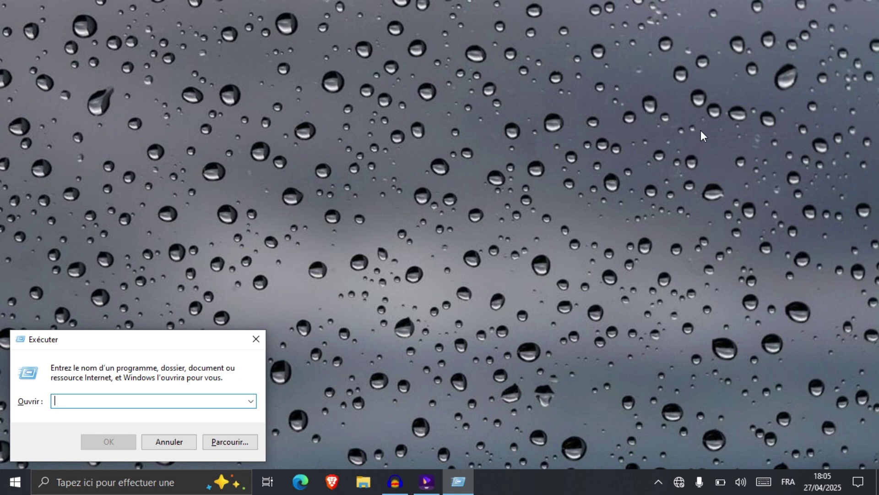
text(te)
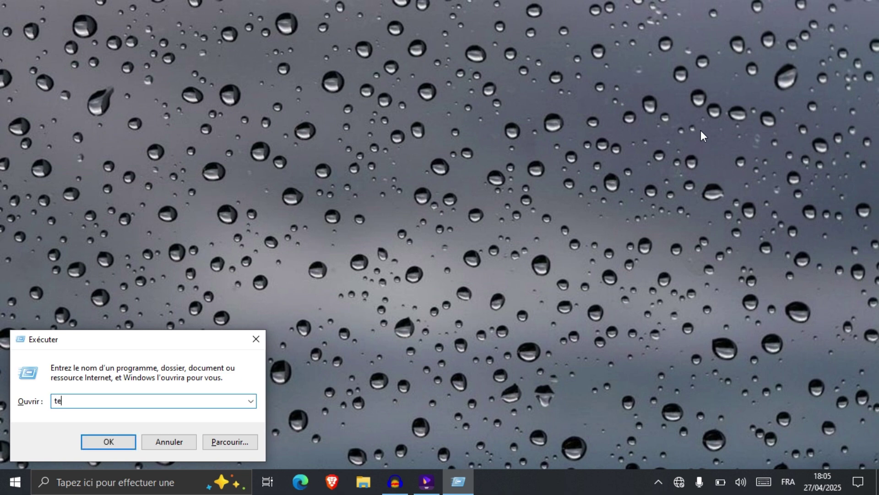
text(mp)
click(109, 436)
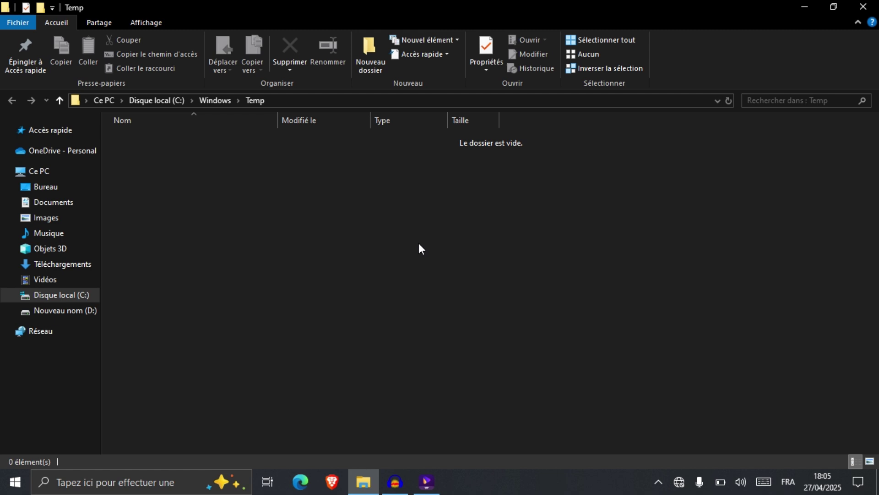
click(866, 6)
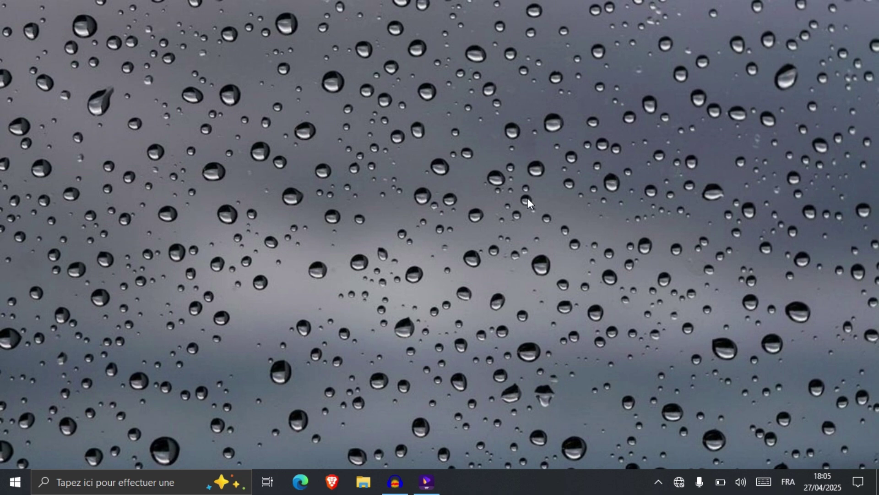
- Open the Windows Prefetch folder by running prefetch and grant permanent access to it
key(super+r)
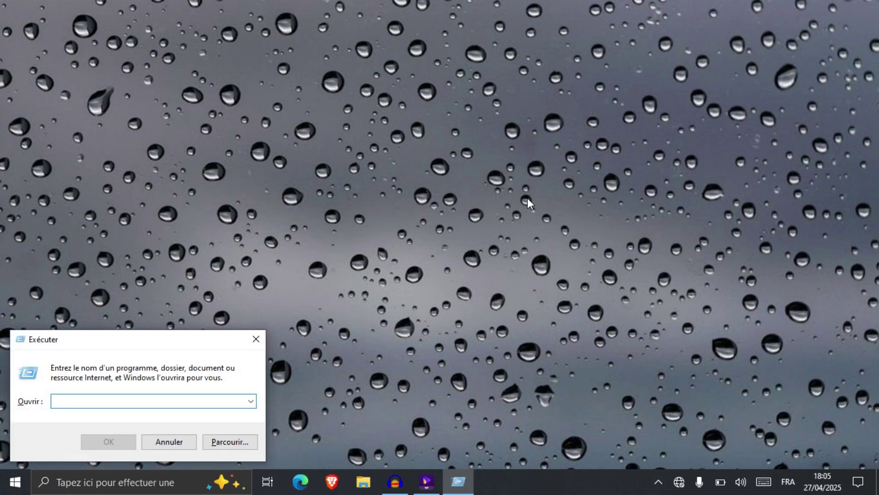
text(pre)
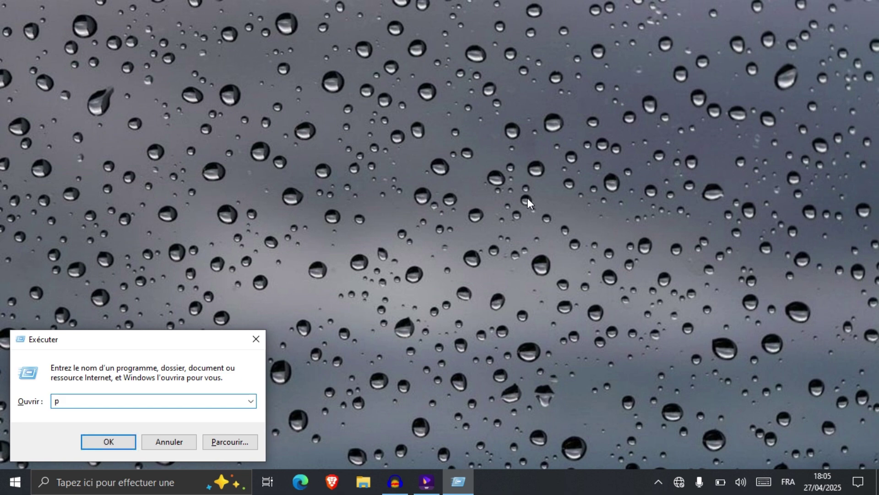
text(fetch)
click(116, 440)
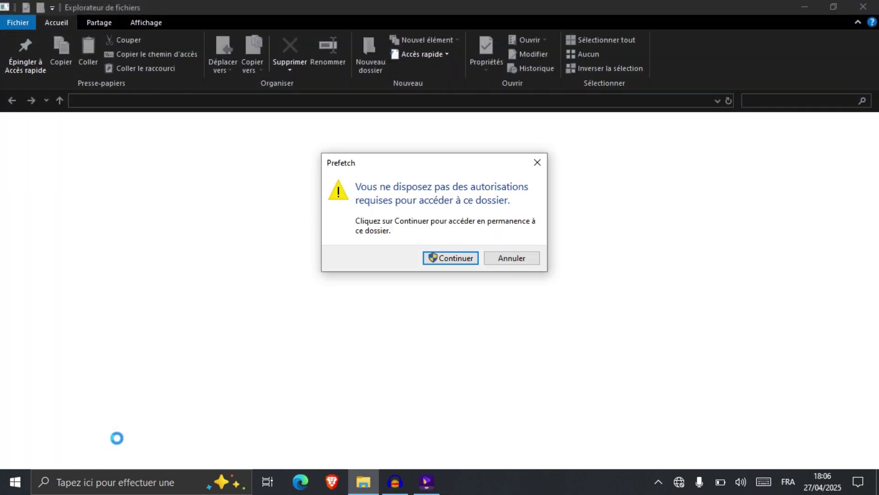
click(449, 260)
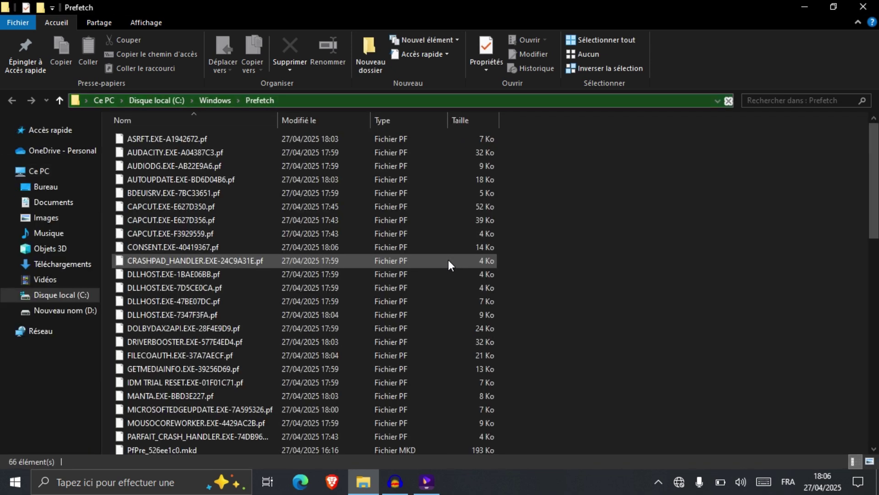
- Delete all files in the Prefetch folder, skipping the file that is in use
key(ctrl+a)
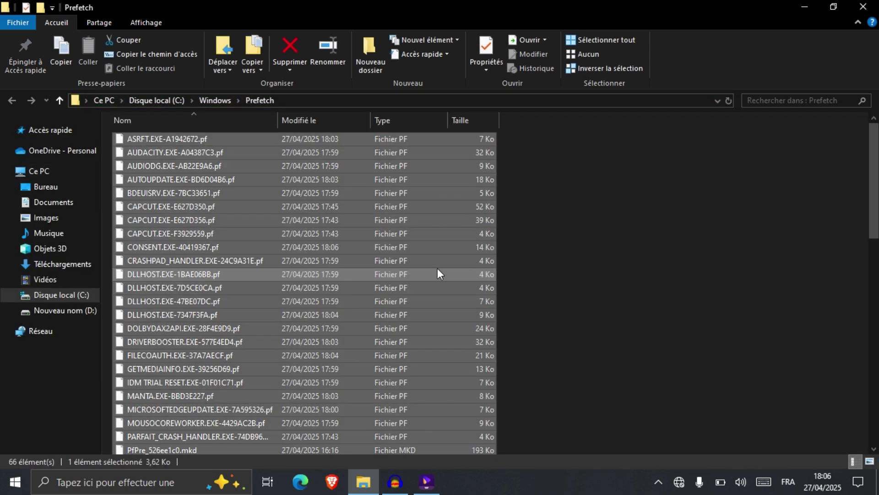
right_click(438, 269)
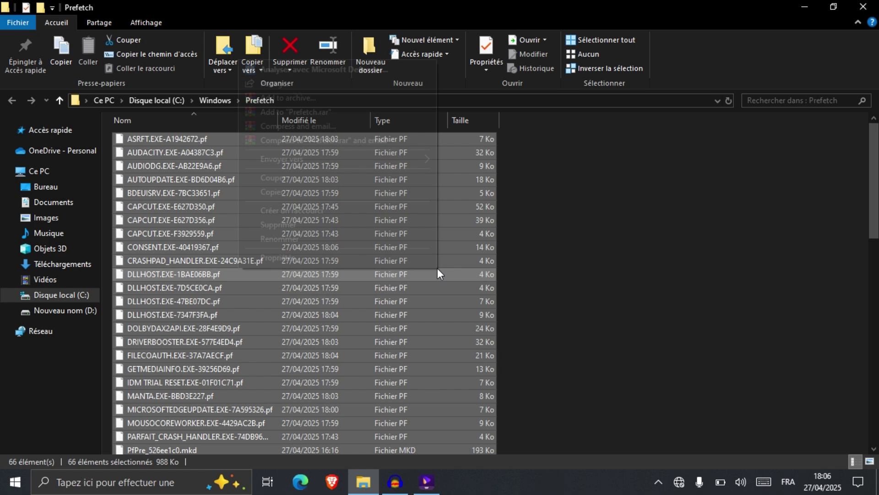
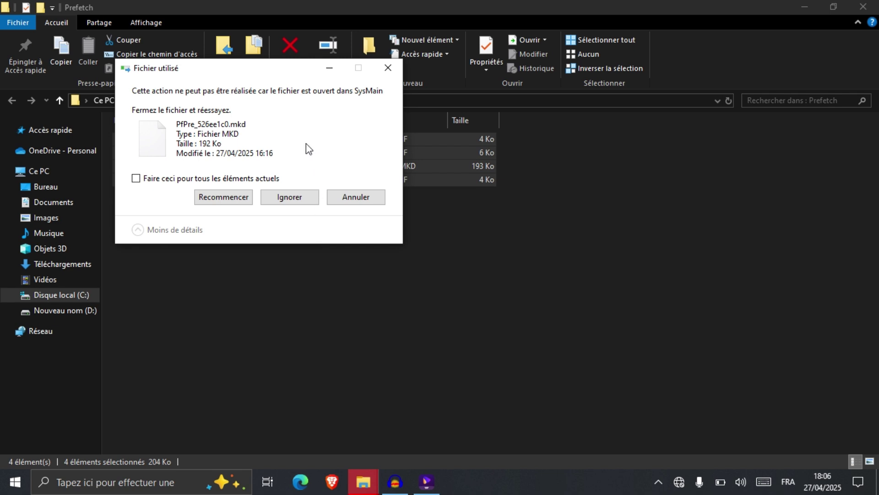
click(287, 198)
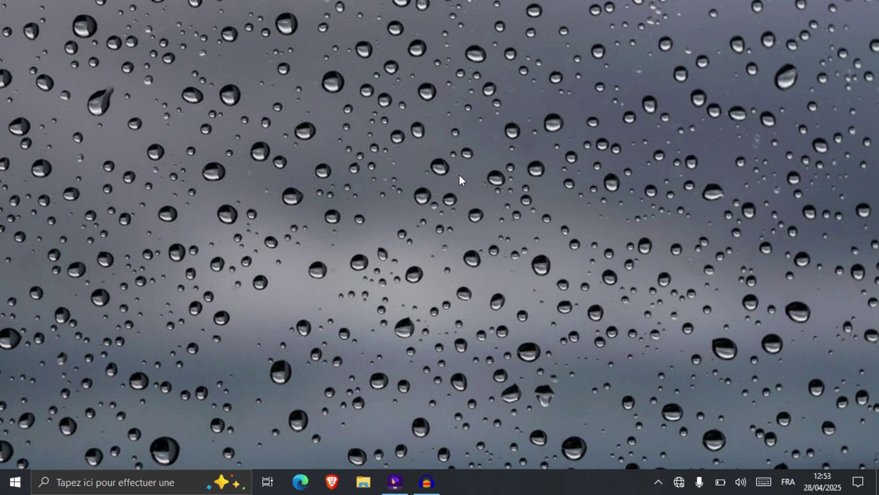
- Run sysdm.cpl and open the performance settings from the advanced system parameters
key(super+r)
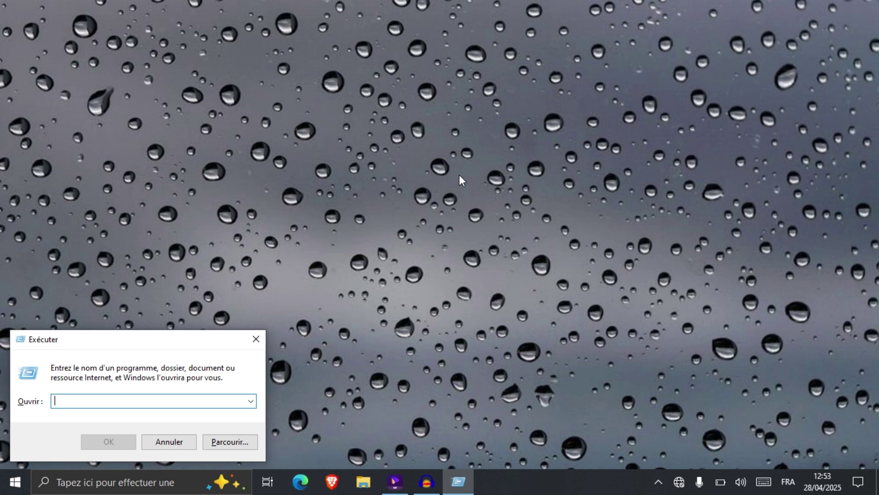
text(sys)
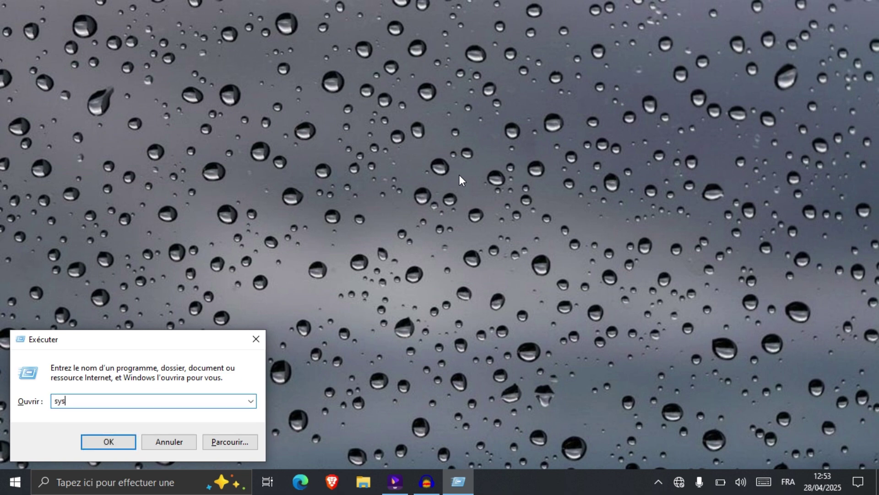
text(dm.cpl)
click(114, 444)
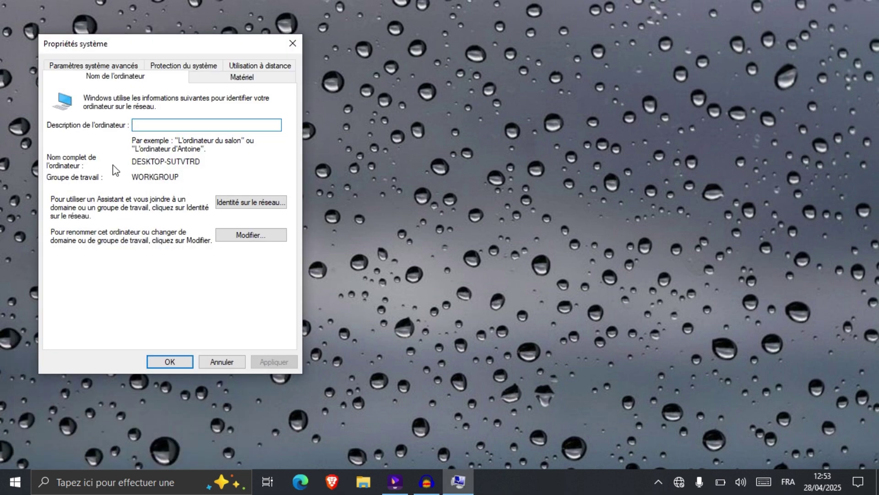
click(86, 65)
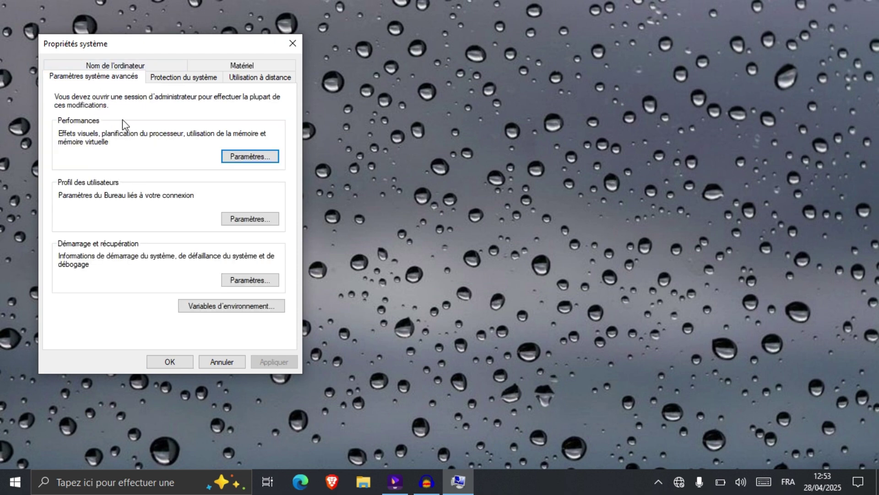
click(237, 158)
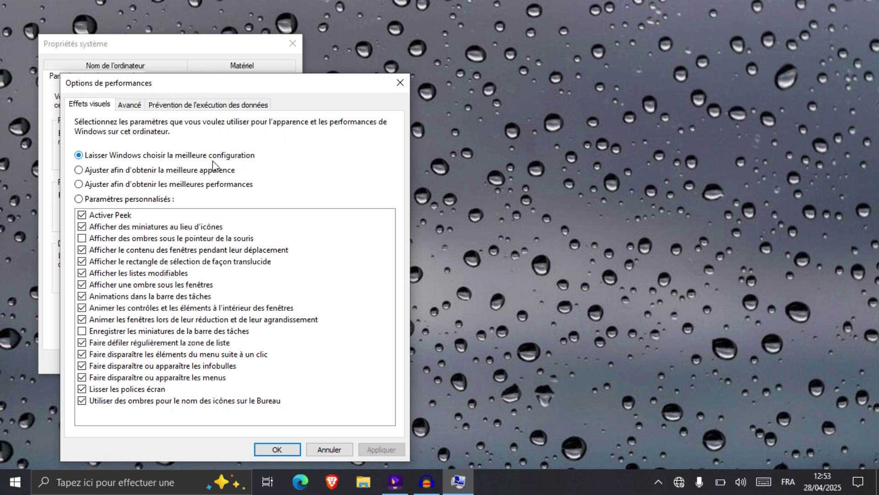
- Apply best-performance visual effects, re-enabling only desktop icon-name shadows, font smoothing, smooth list scrolling, animated controls inside windows and the translucent selection rectangle
click(101, 185)
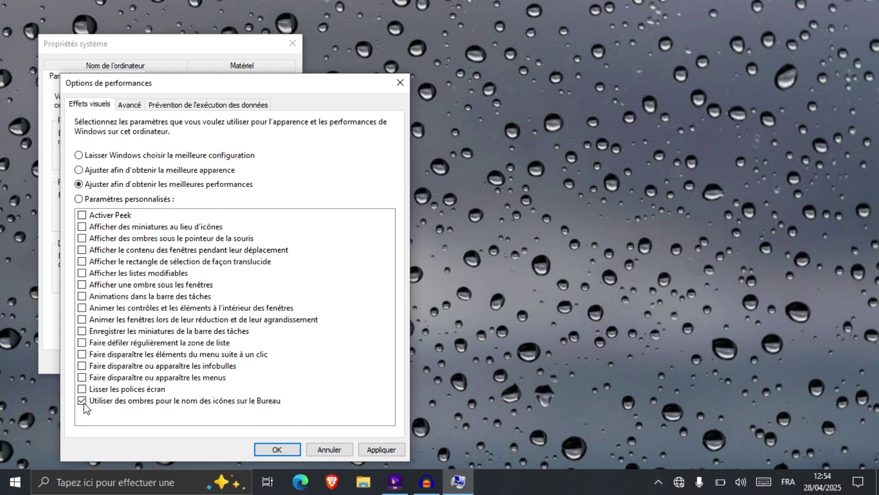
click(83, 402)
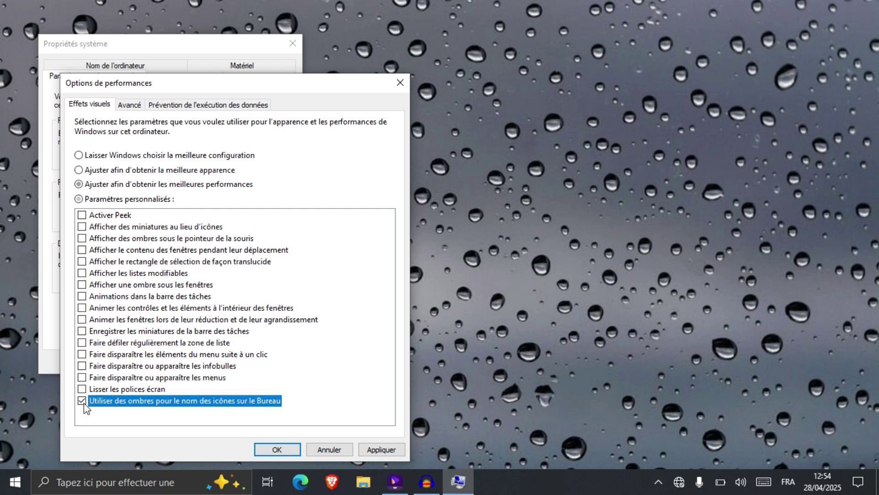
click(82, 389)
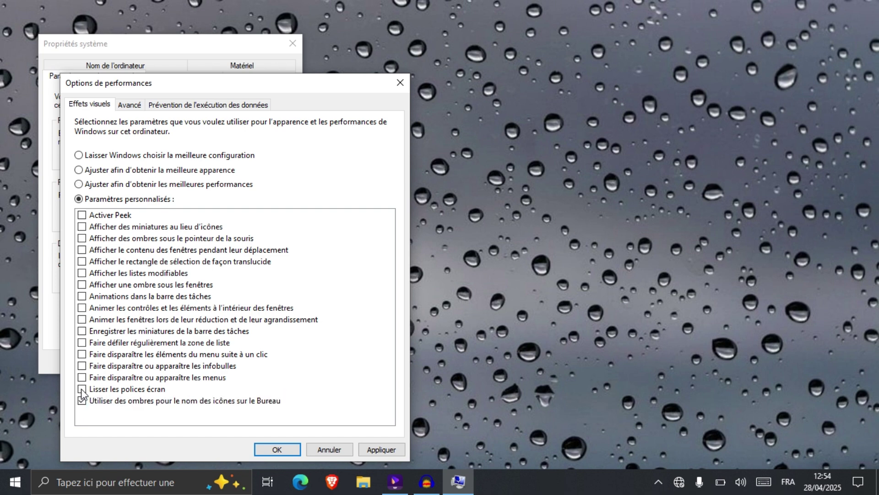
click(83, 343)
click(83, 308)
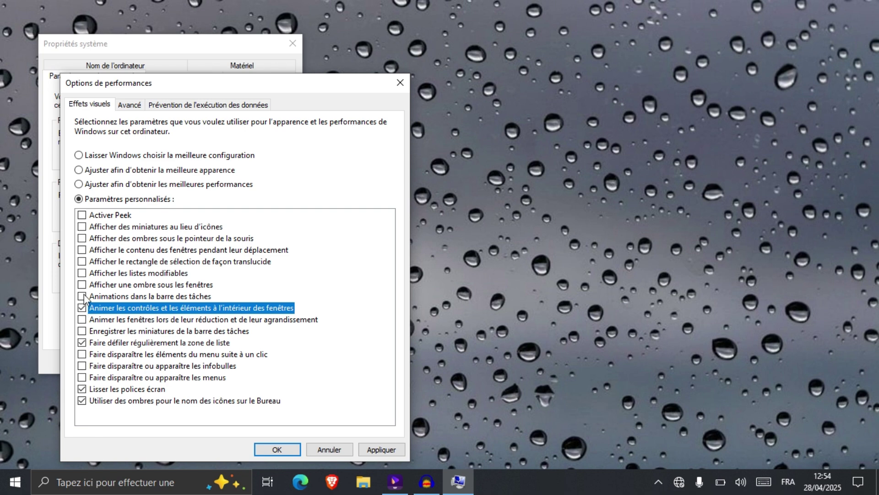
click(82, 261)
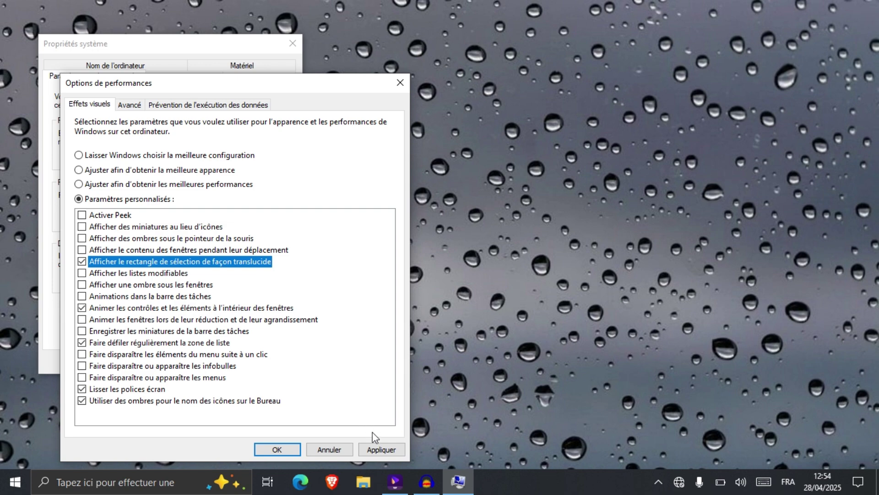
click(381, 449)
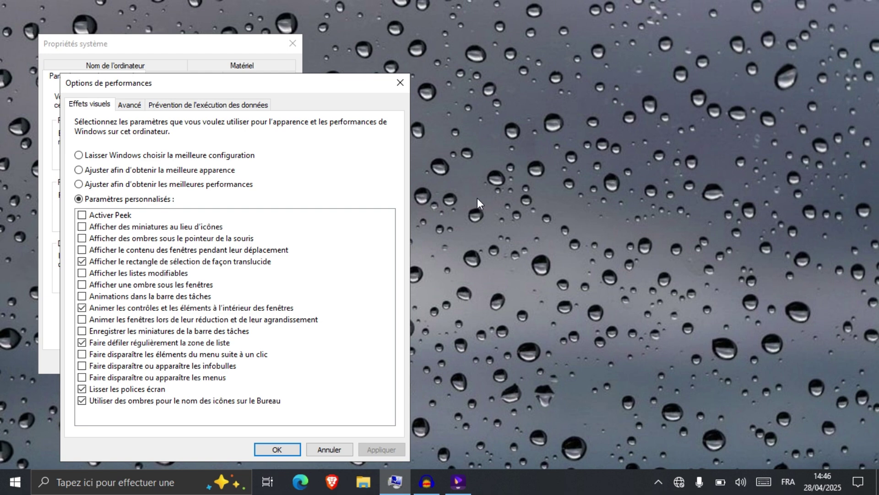
- Turn off automatic paging file management in the virtual memory settings and choose a custom size for drive C:
click(131, 107)
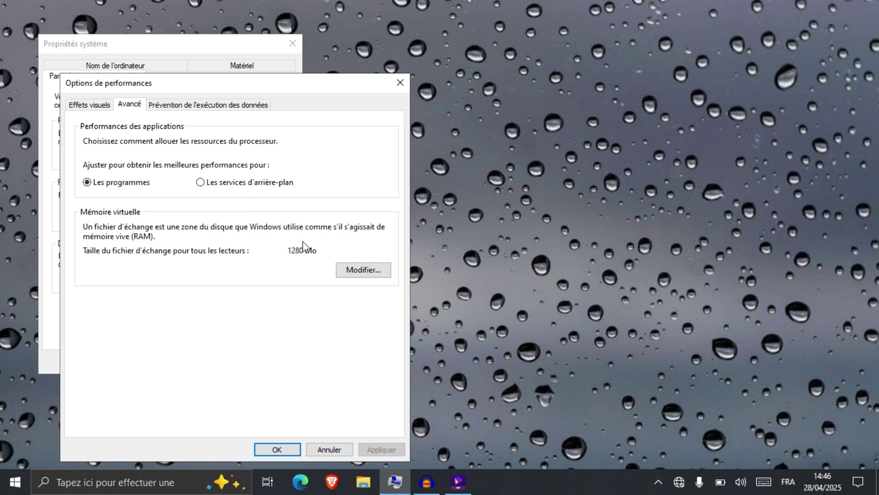
click(352, 270)
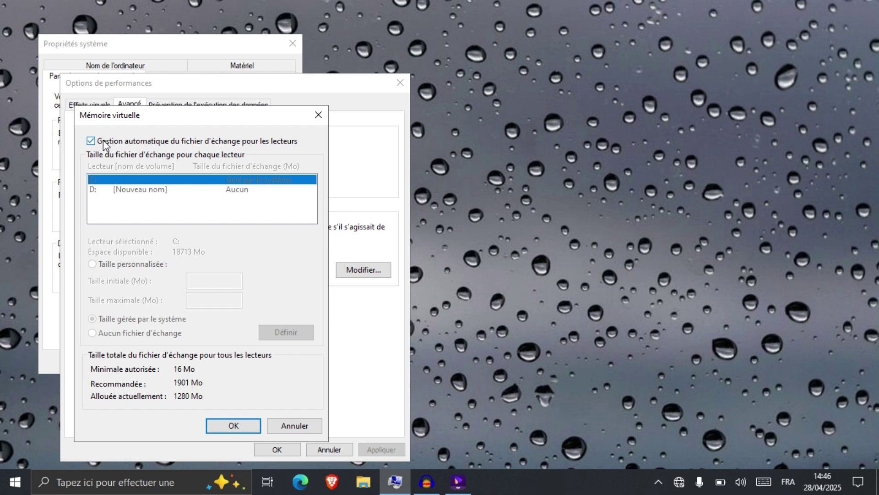
click(91, 141)
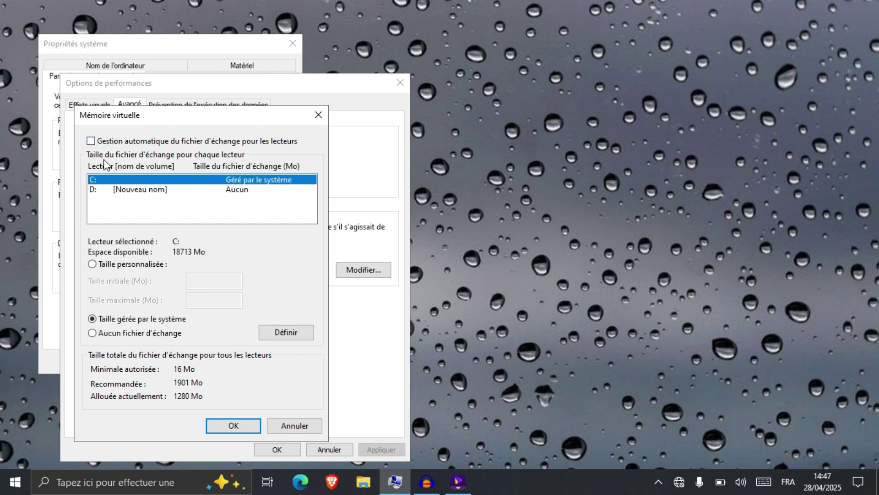
click(111, 265)
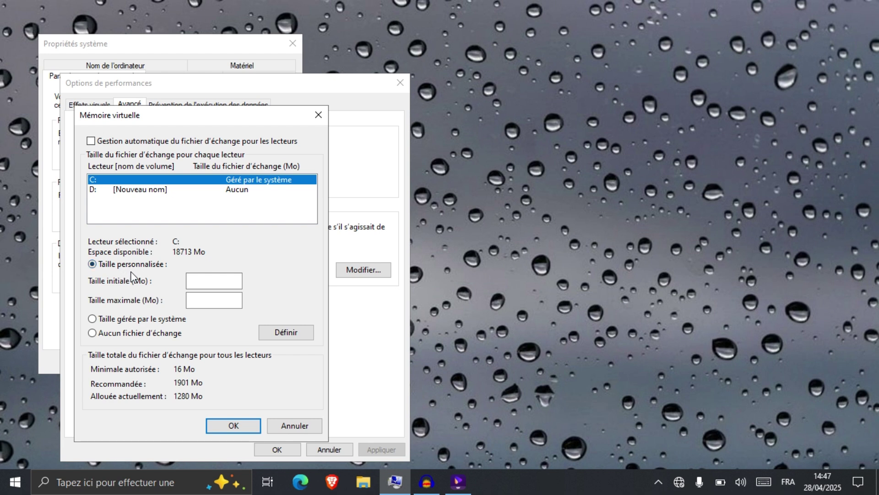
- Set the initial and maximum paging file sizes for drive C: to 1901 MB, acknowledge the restart notice and apply the change
click(207, 282)
text(19)
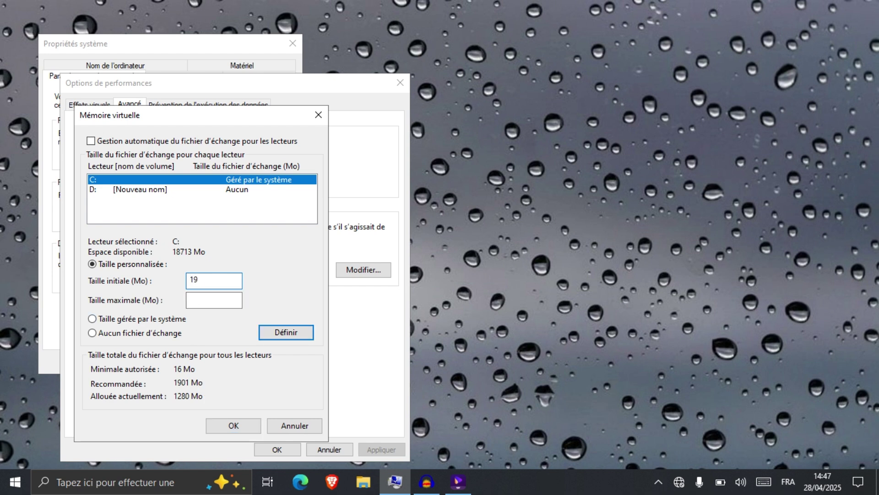
text(01)
click(202, 300)
text(1901)
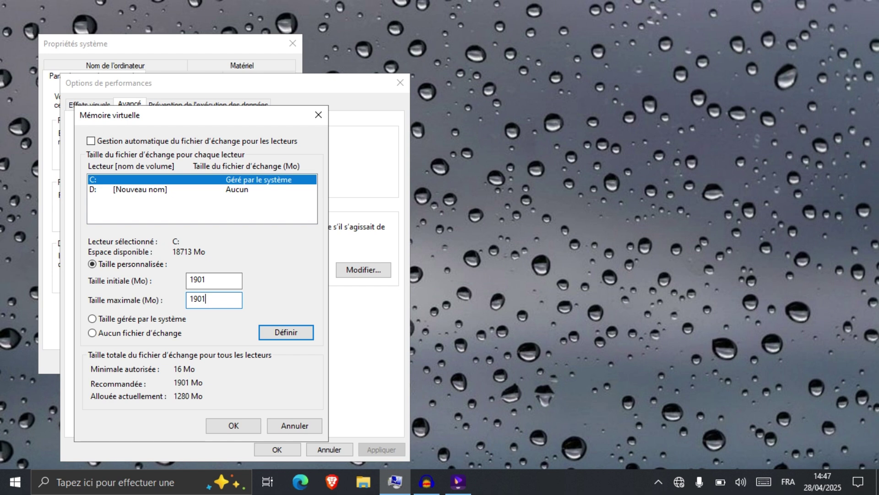
click(275, 335)
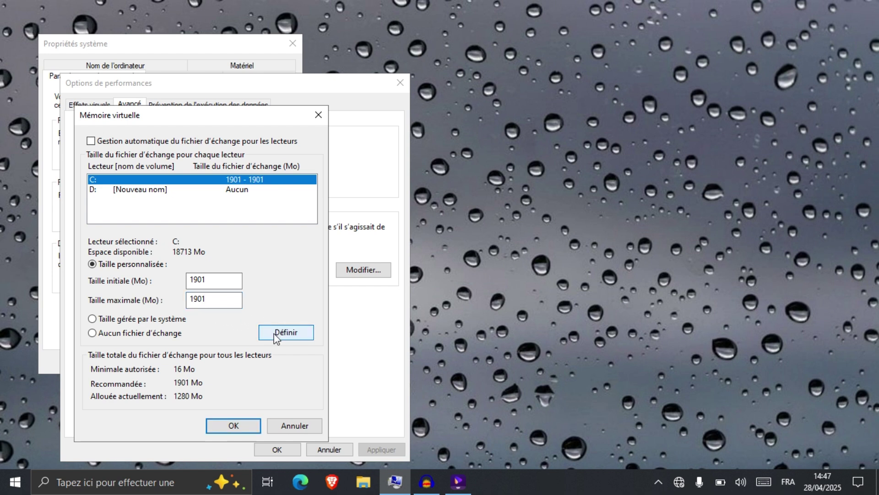
click(232, 426)
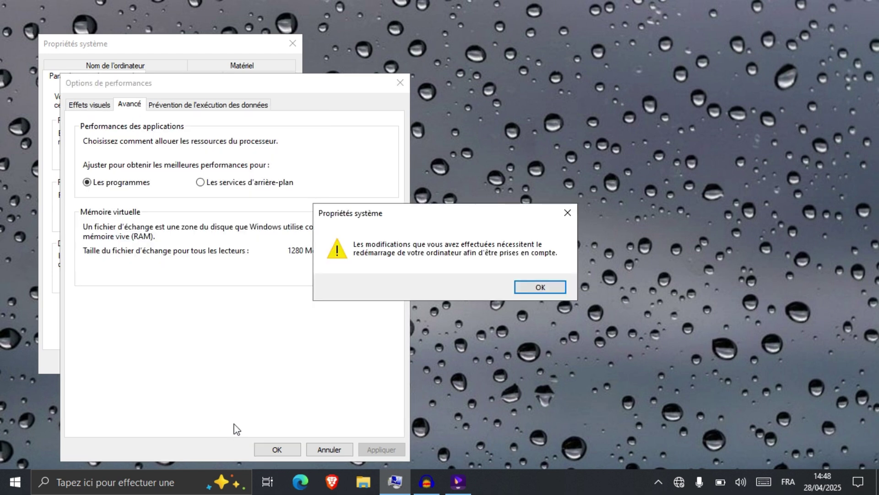
click(532, 290)
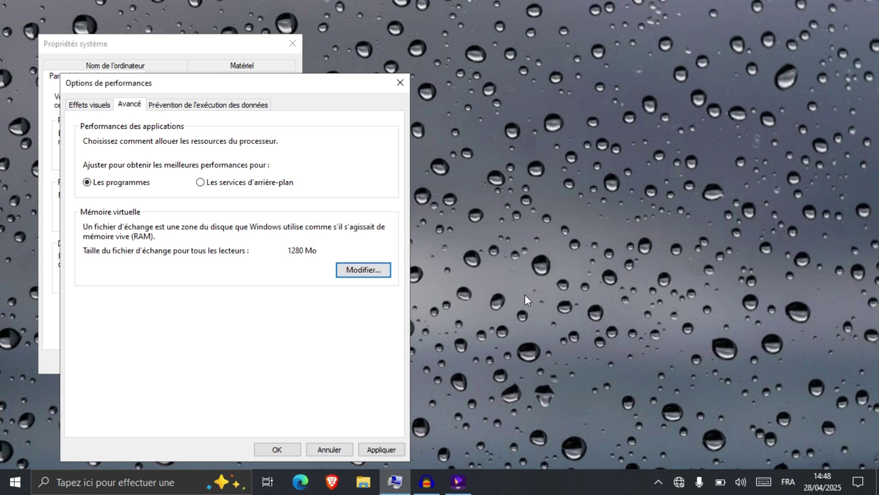
click(382, 450)
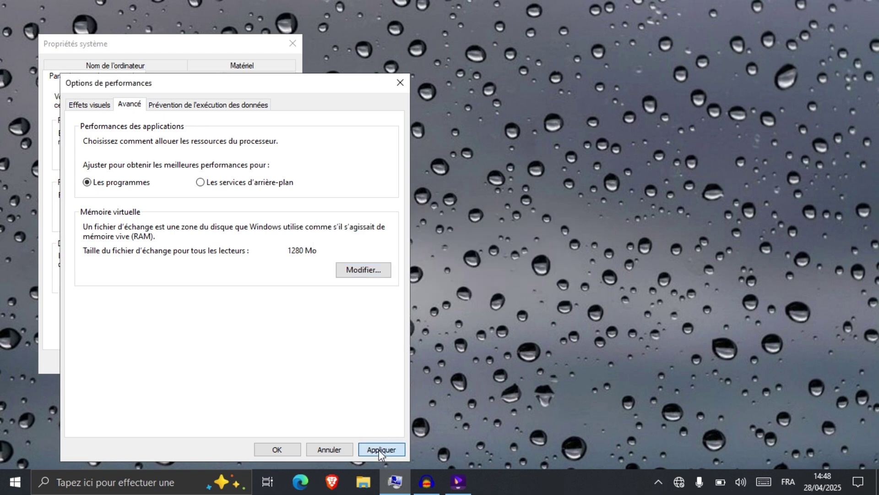